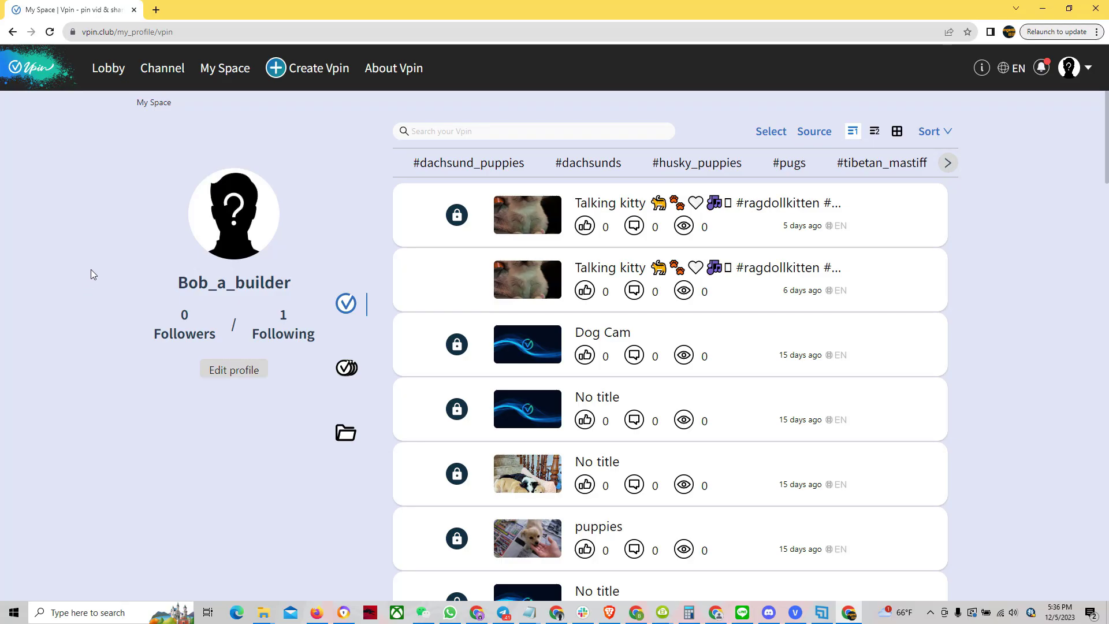
- Look through the full list of saved Vpins in My Space and return to its beginning
{"action": "scroll", "coordinate": [127, 237], "scroll_direction": "down", "scroll_amount": 2}
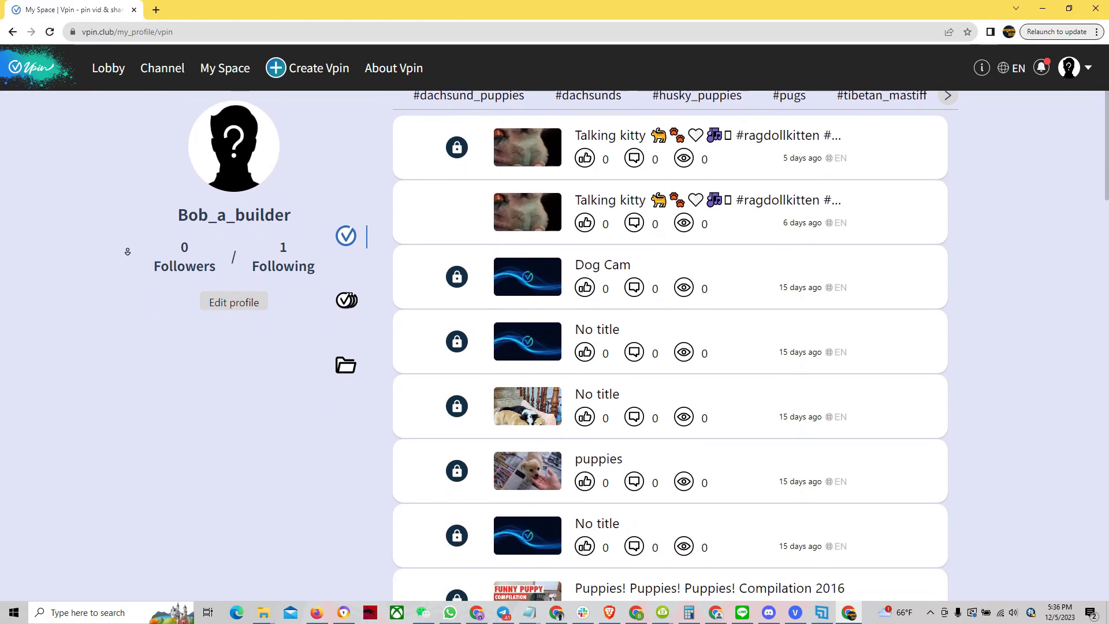
{"action": "scroll", "coordinate": [127, 251], "scroll_direction": "down", "scroll_amount": 4}
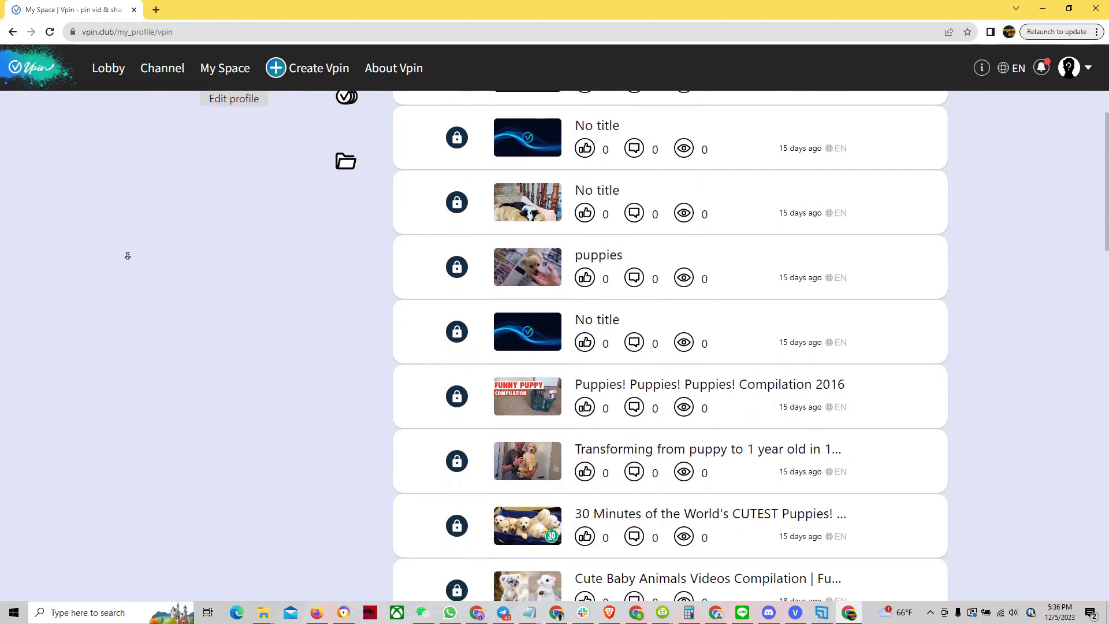
{"action": "scroll", "coordinate": [128, 255], "scroll_direction": "down", "scroll_amount": 5}
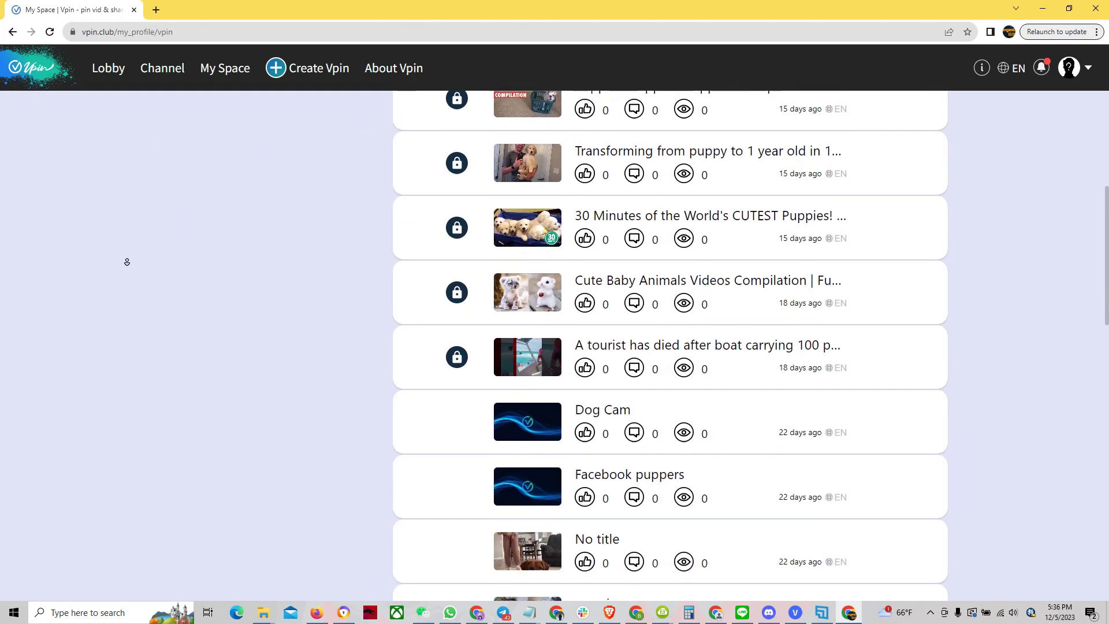
{"action": "scroll", "coordinate": [127, 262], "scroll_direction": "down", "scroll_amount": 7}
{"action": "scroll", "coordinate": [127, 266], "scroll_direction": "down", "scroll_amount": 10}
{"action": "scroll", "coordinate": [127, 271], "scroll_direction": "down", "scroll_amount": 9}
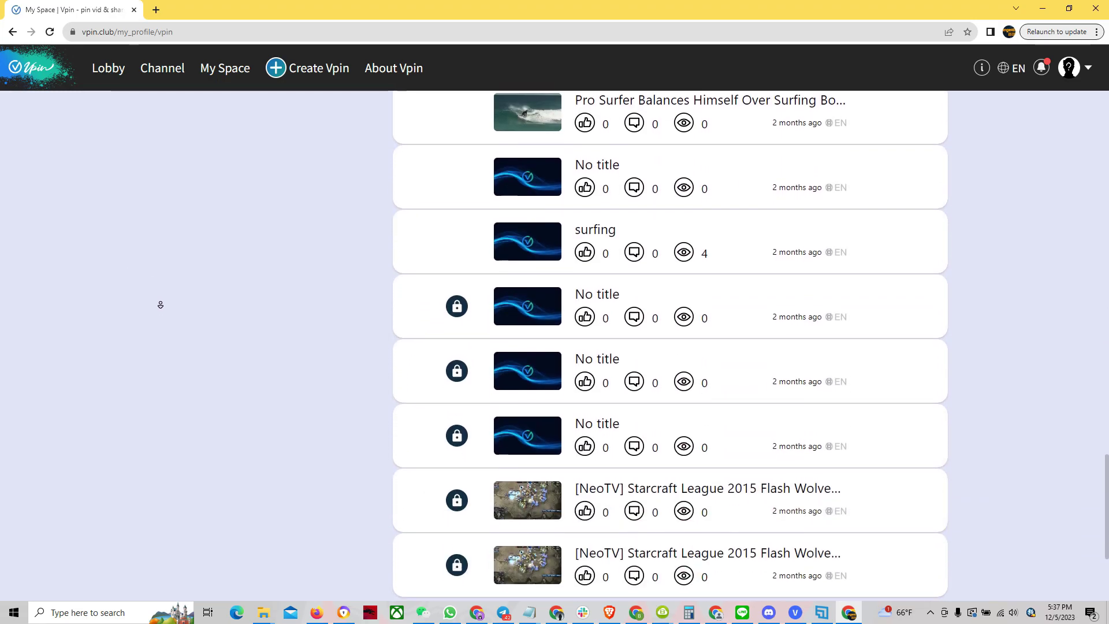
{"action": "scroll", "coordinate": [161, 304], "scroll_direction": "down", "scroll_amount": 8}
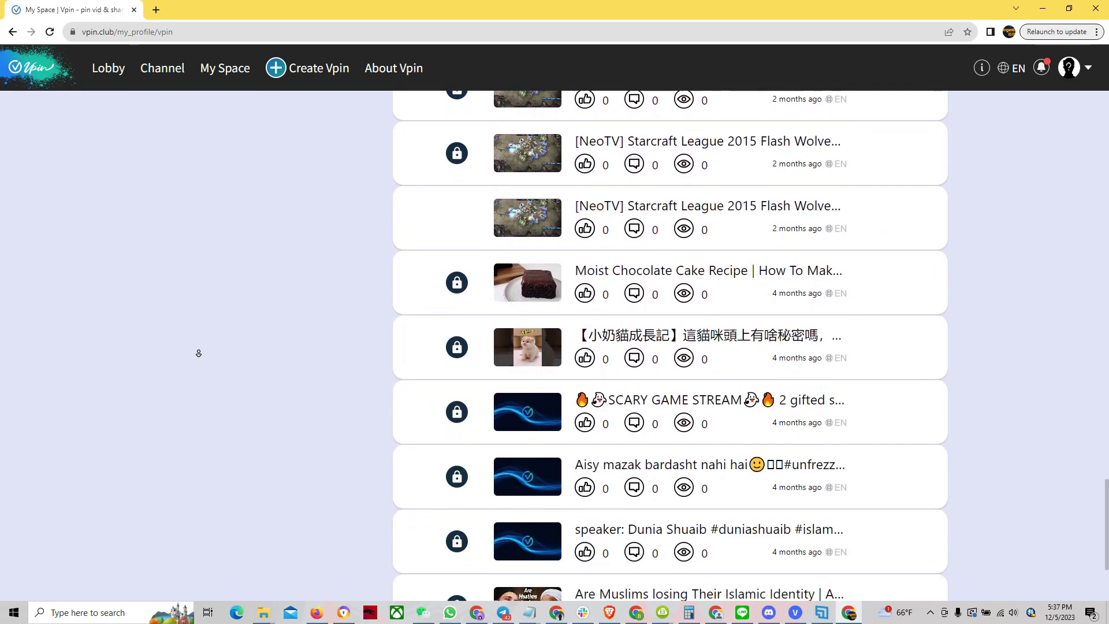
{"action": "scroll", "coordinate": [231, 278], "scroll_direction": "up", "scroll_amount": 20}
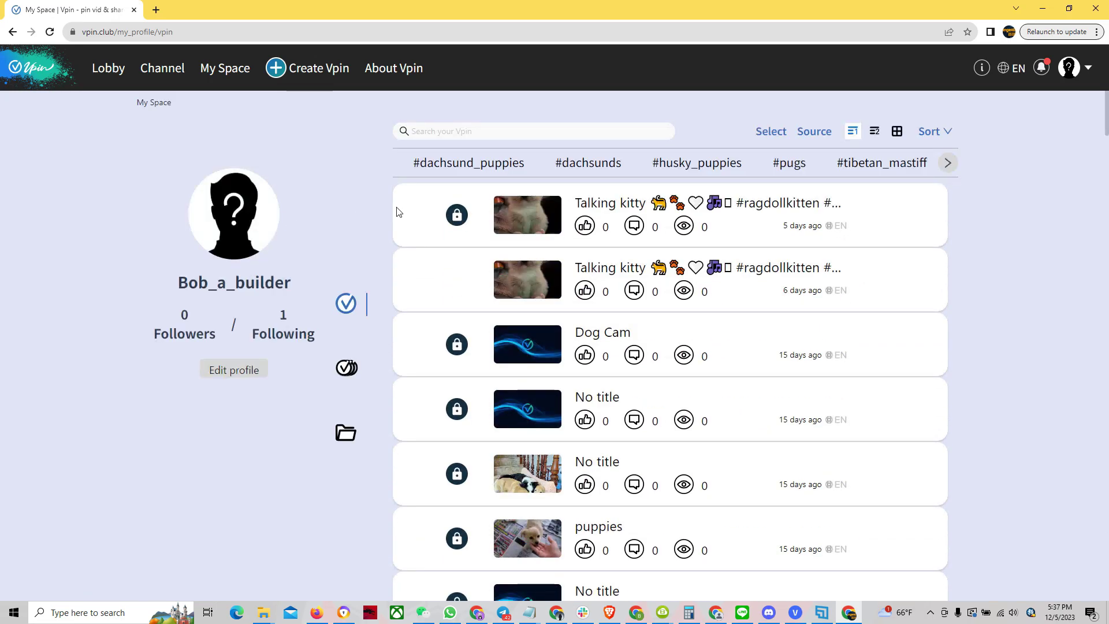
- Open the "30 minutes of cute puppies!" Vpin and copy its page address
{"action": "left_click", "coordinate": [589, 163]}
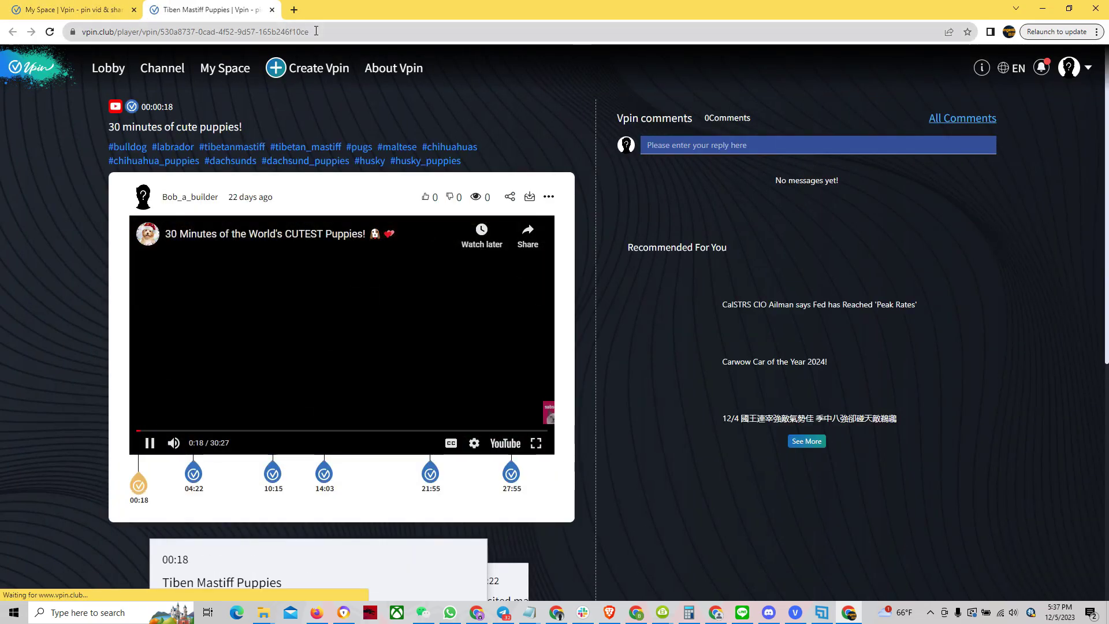
{"action": "right_click", "coordinate": [315, 33]}
{"action": "key", "text": "Escape"}
{"action": "left_click", "coordinate": [149, 36]}
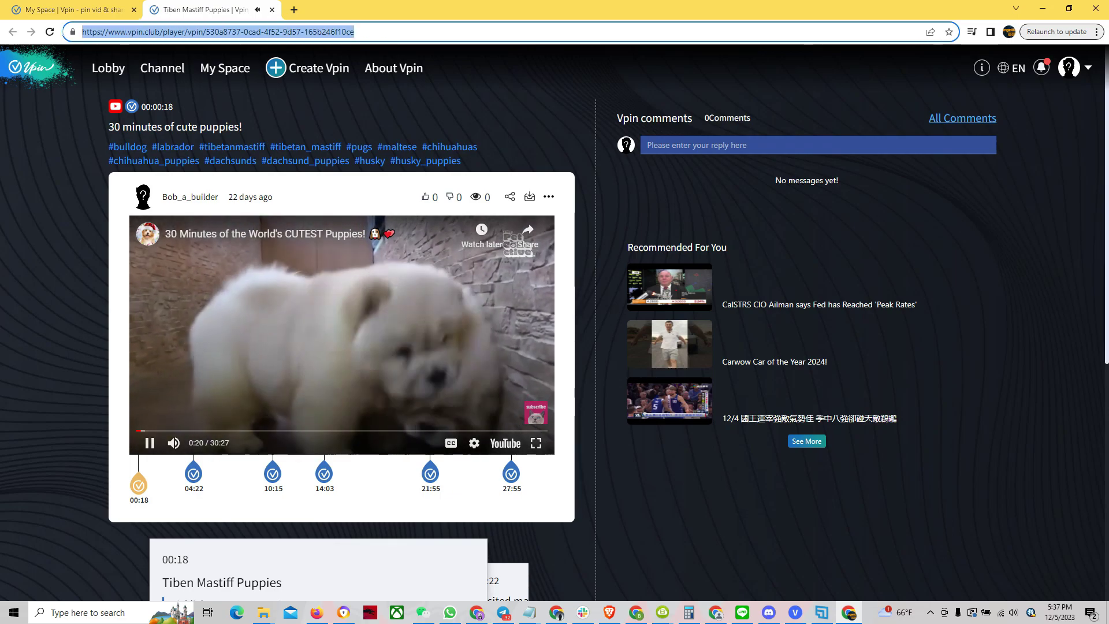
{"action": "right_click", "coordinate": [149, 34]}
{"action": "left_click", "coordinate": [223, 101]}
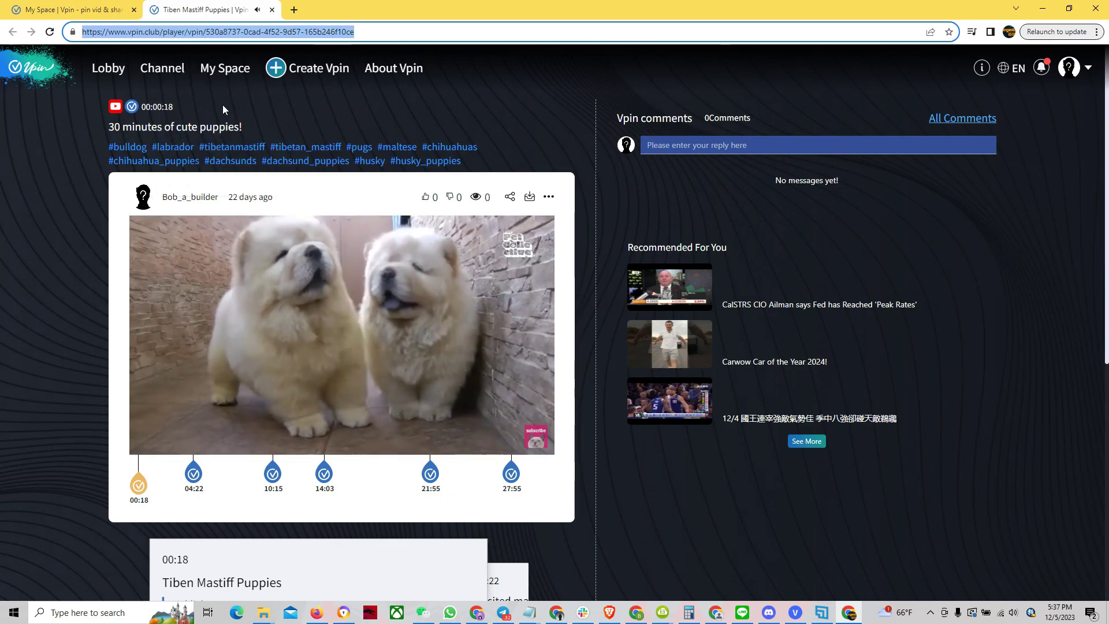
{"action": "left_click", "coordinate": [151, 363]}
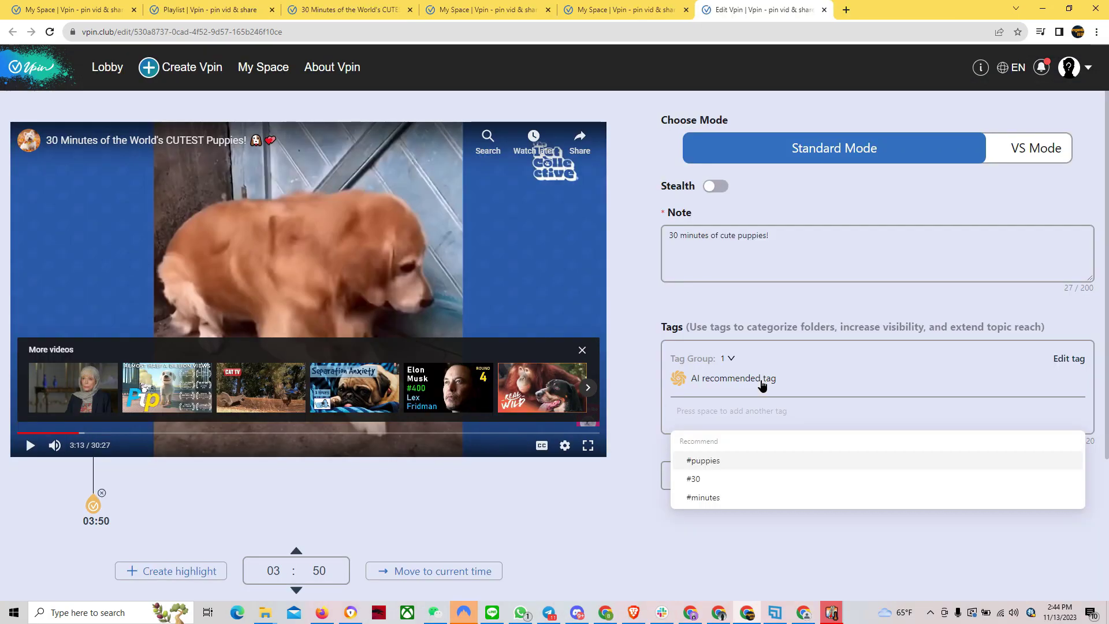
- Request AI recommended tags for the puppies Vpin and try to add the suggestions
{"action": "left_click", "coordinate": [751, 380]}
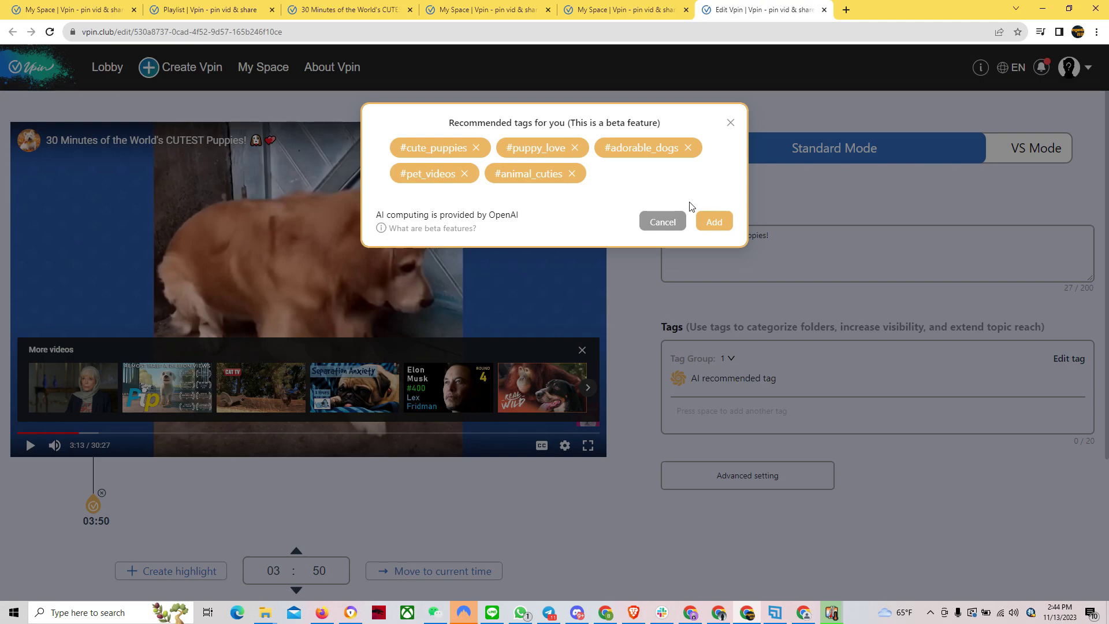
{"action": "left_click", "coordinate": [714, 223]}
- Add the tags #labrador, #bulldog, #tibetanmastiff, #tibetan_mastiff and #pugs to the puppies Vpin
{"action": "left_click", "coordinate": [755, 410]}
{"action": "type", "text": "#labrador"}
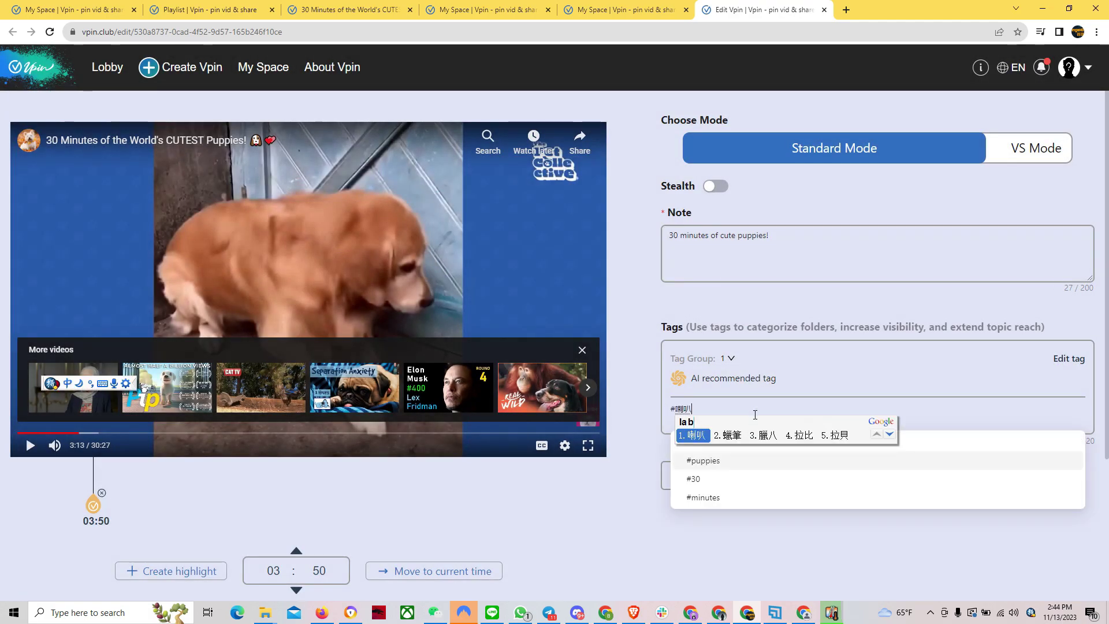
{"action": "type", "text": " #bulldog #"}
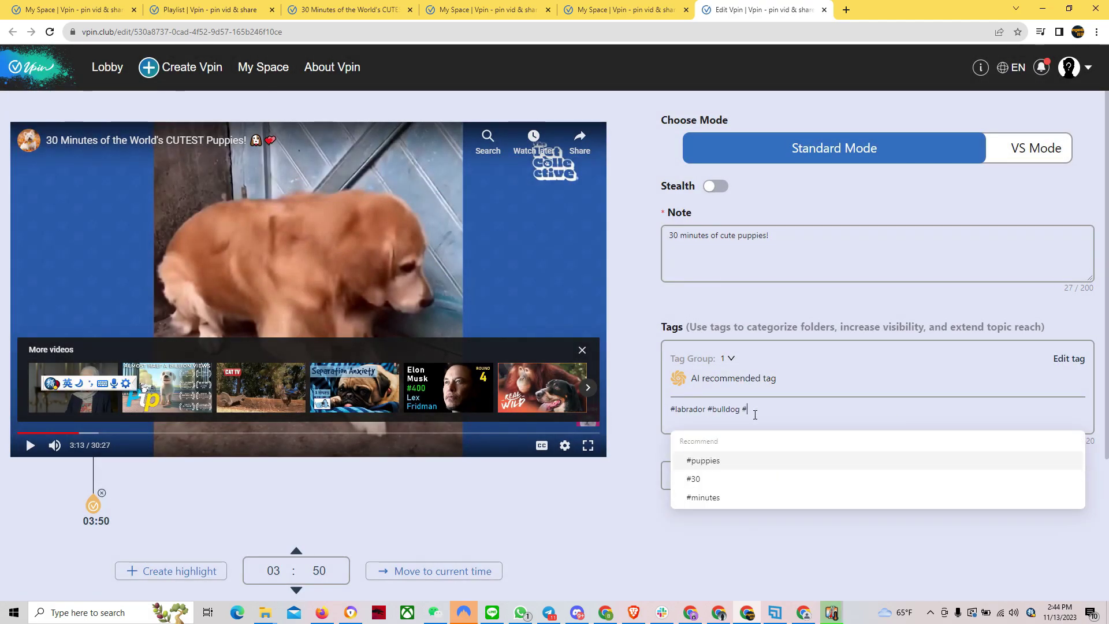
{"action": "type", "text": "tibetanmastiff #tibetan_mastiff"}
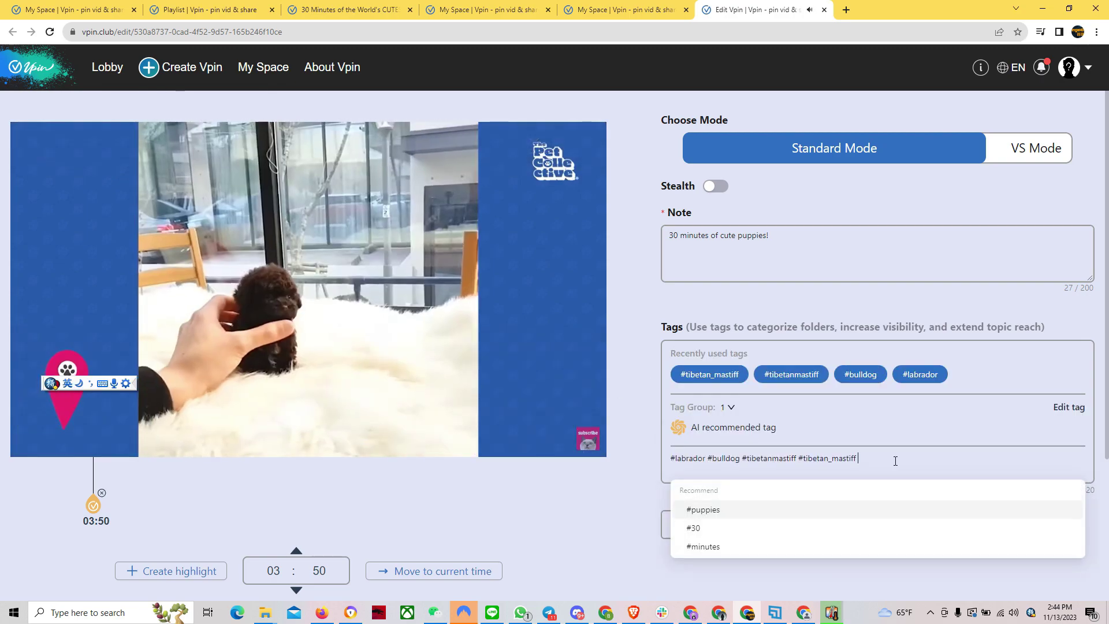
{"action": "type", "text": " #pugs"}
{"action": "key", "text": "Return"}
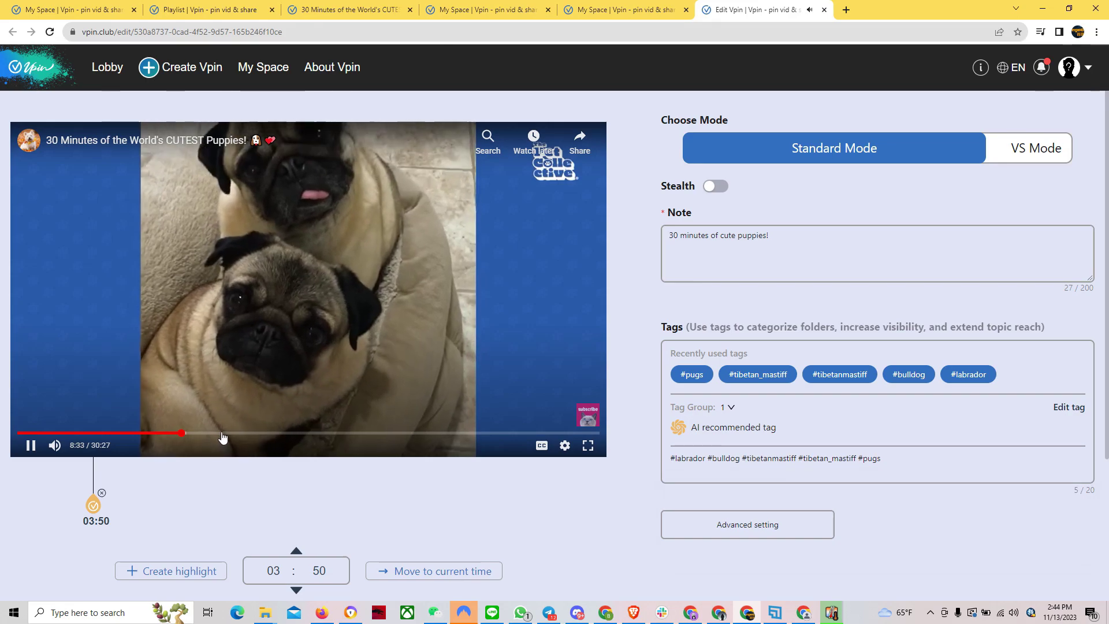
- Add the tags #maltese, #chihuahuas and #chihuahua_puppies after #pugs
{"action": "left_click", "coordinate": [922, 462]}
{"action": "type", "text": "#maltese #"}
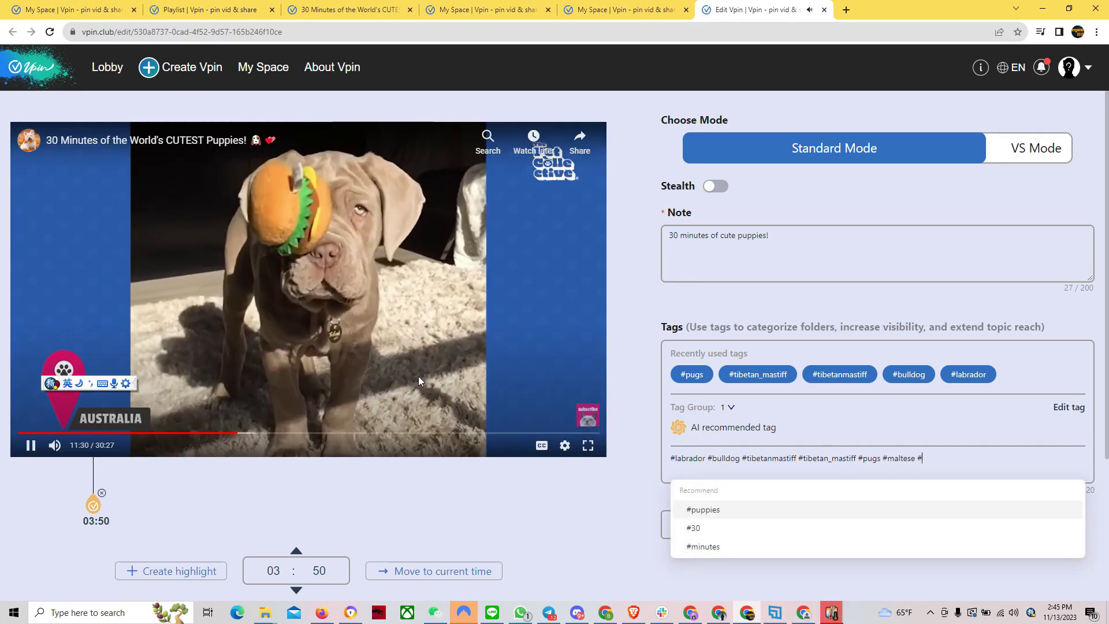
{"action": "key", "text": "Return"}
{"action": "left_click", "coordinate": [966, 462]}
{"action": "type", "text": "#chihuahu"}
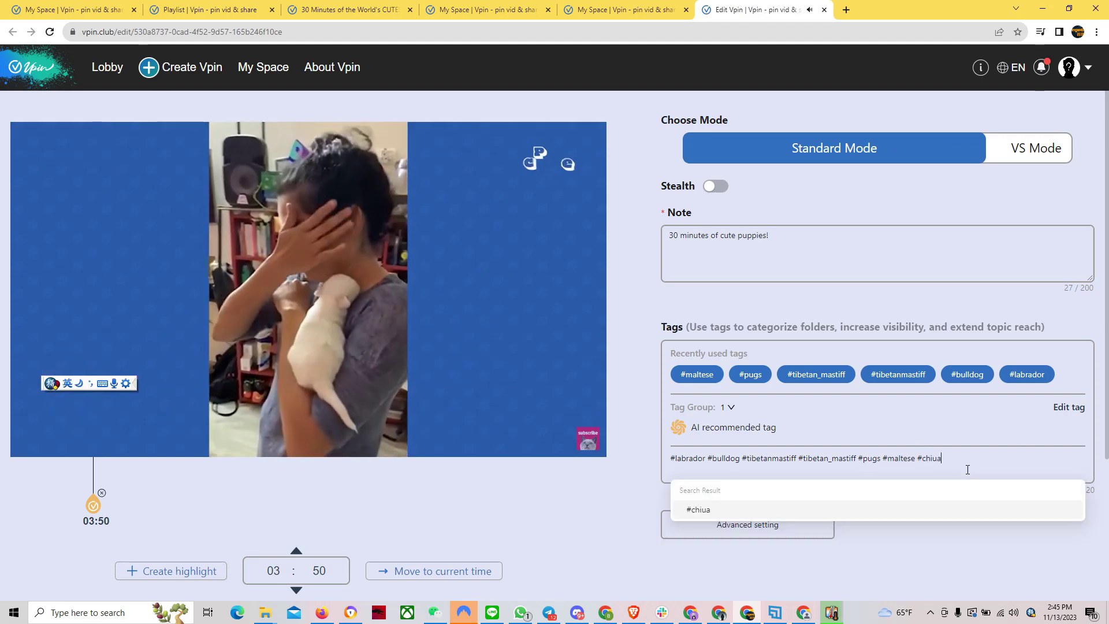
{"action": "type", "text": "as #chihuahua_puppies #"}
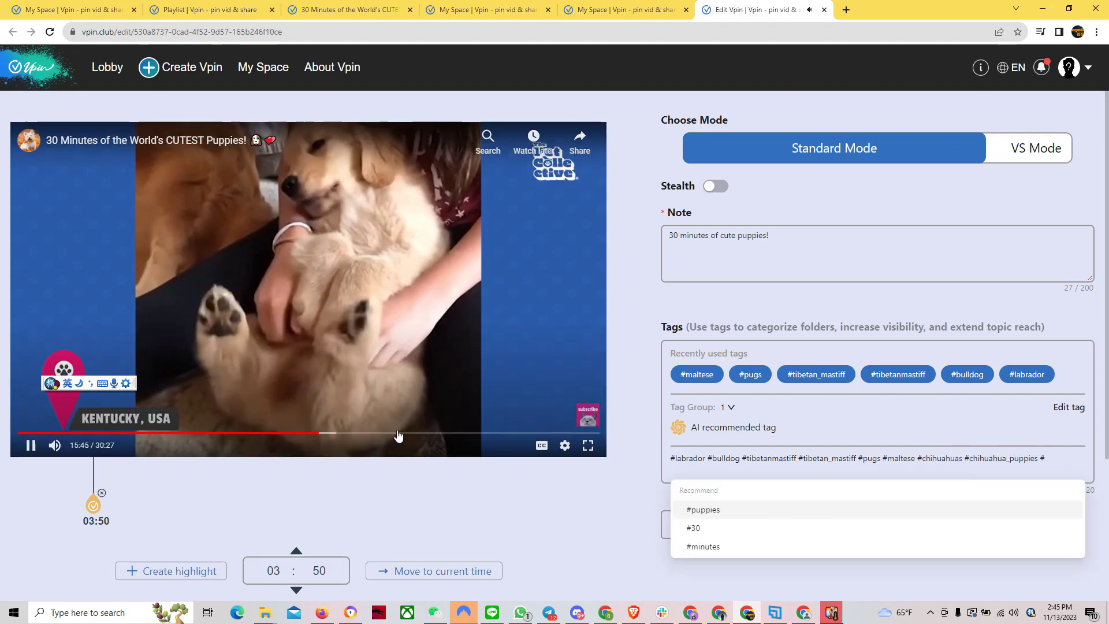
{"action": "key", "text": "Return"}
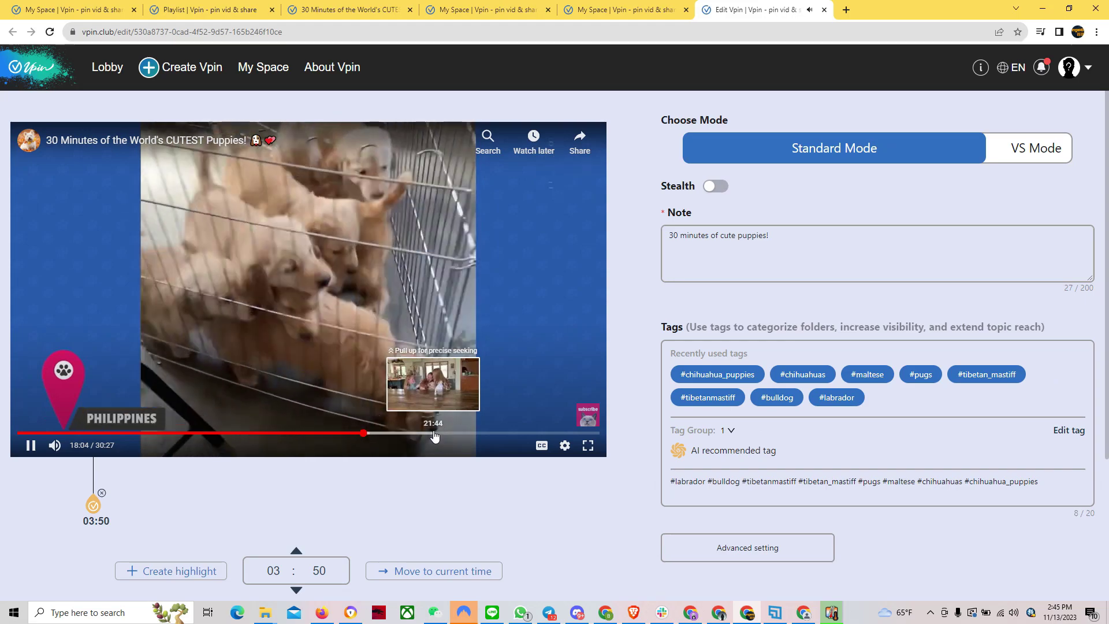
- Extend the puppies Vpin's tags with #dachsunds, #dachsund_puppies, #husky and #husky_puppies
{"action": "type", "text": "#dachsund"}
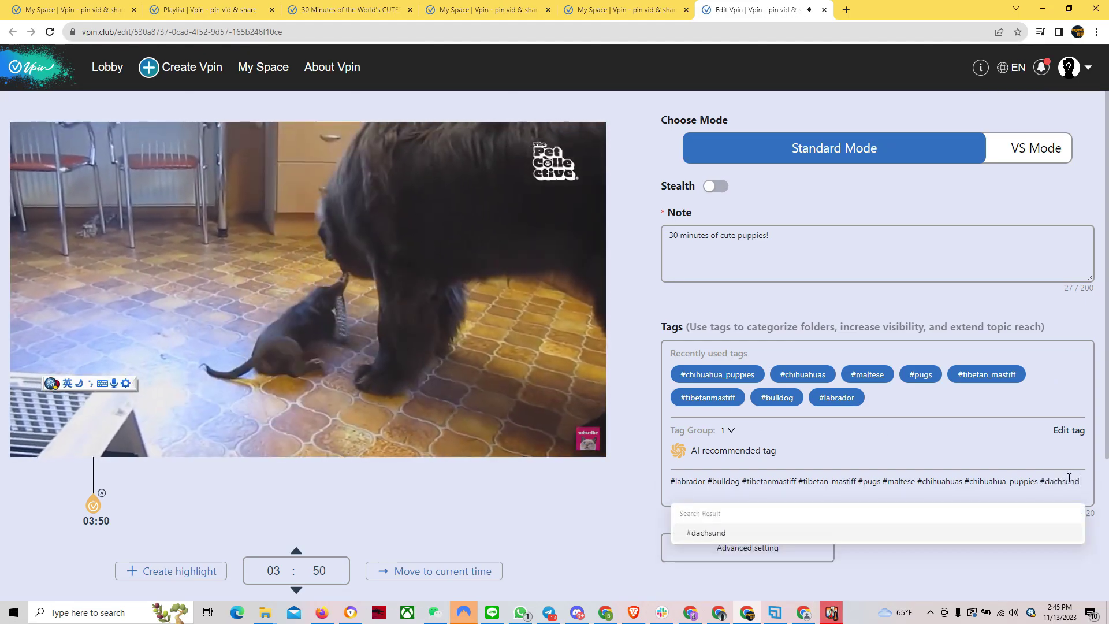
{"action": "type", "text": "s #dachsund_puppies #husky"}
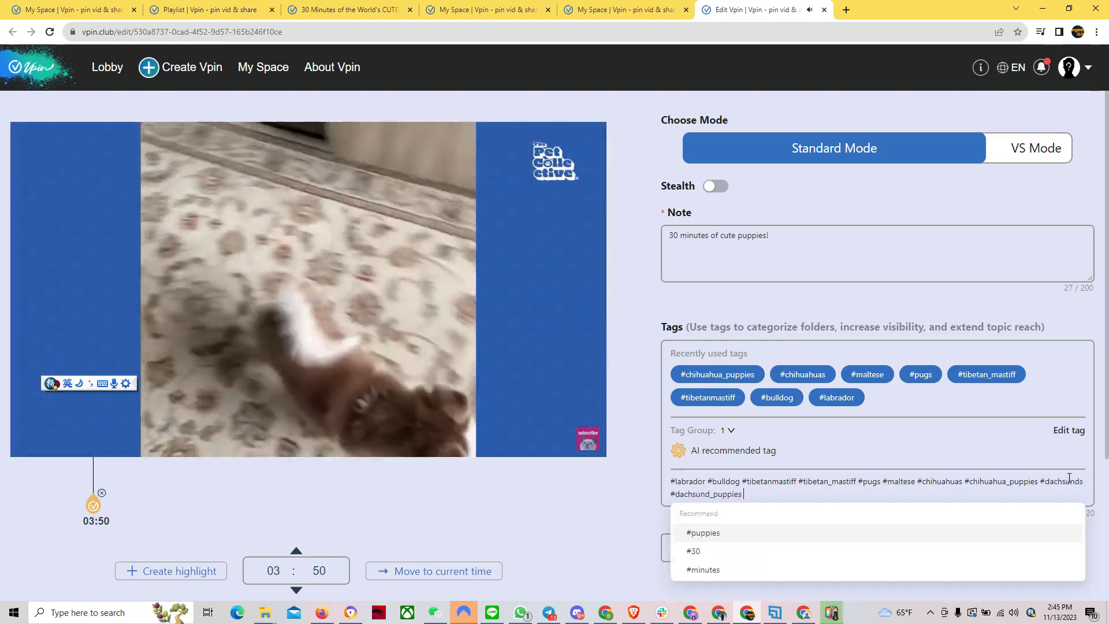
{"action": "type", "text": " #husky_puppies"}
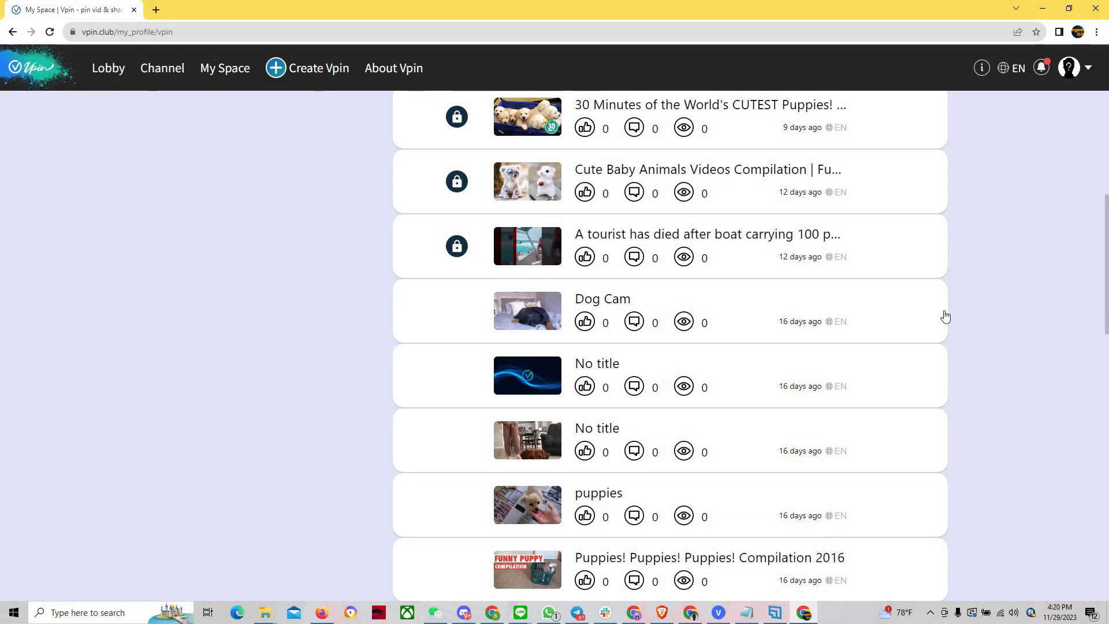
- Open the Dog Cam Vpin for editing and apply the recently used tags #dachsund_puppies, #dachsunds and #husky_puppies
{"action": "left_click", "coordinate": [945, 315]}
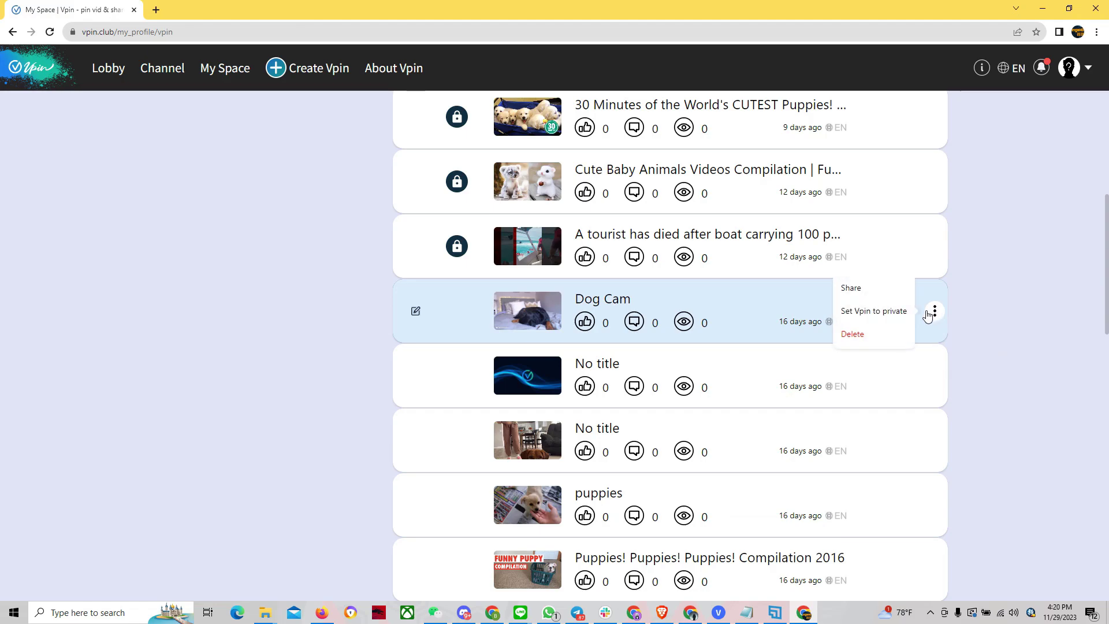
{"action": "left_click", "coordinate": [416, 314]}
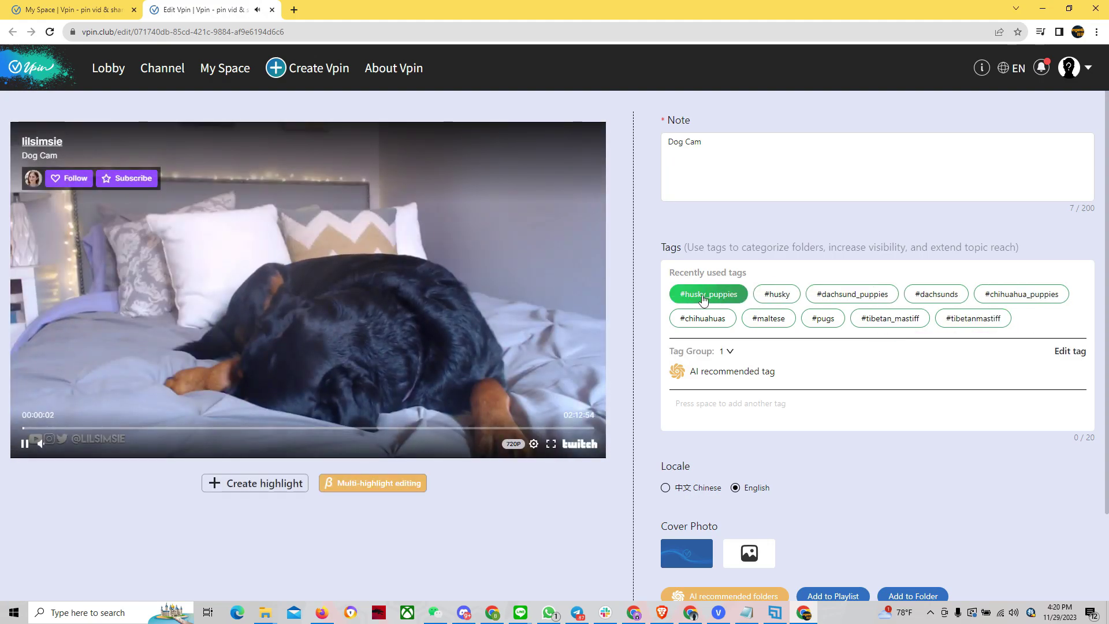
{"action": "left_click", "coordinate": [883, 299]}
{"action": "left_click", "coordinate": [937, 294]}
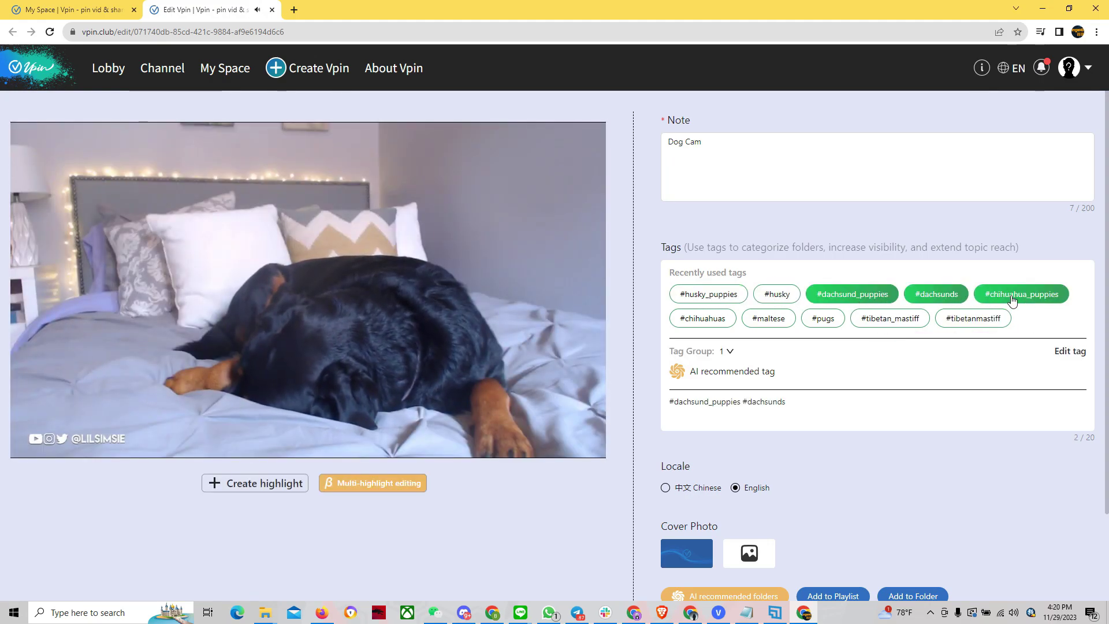
{"action": "left_click", "coordinate": [973, 319]}
{"action": "left_click", "coordinate": [889, 321]}
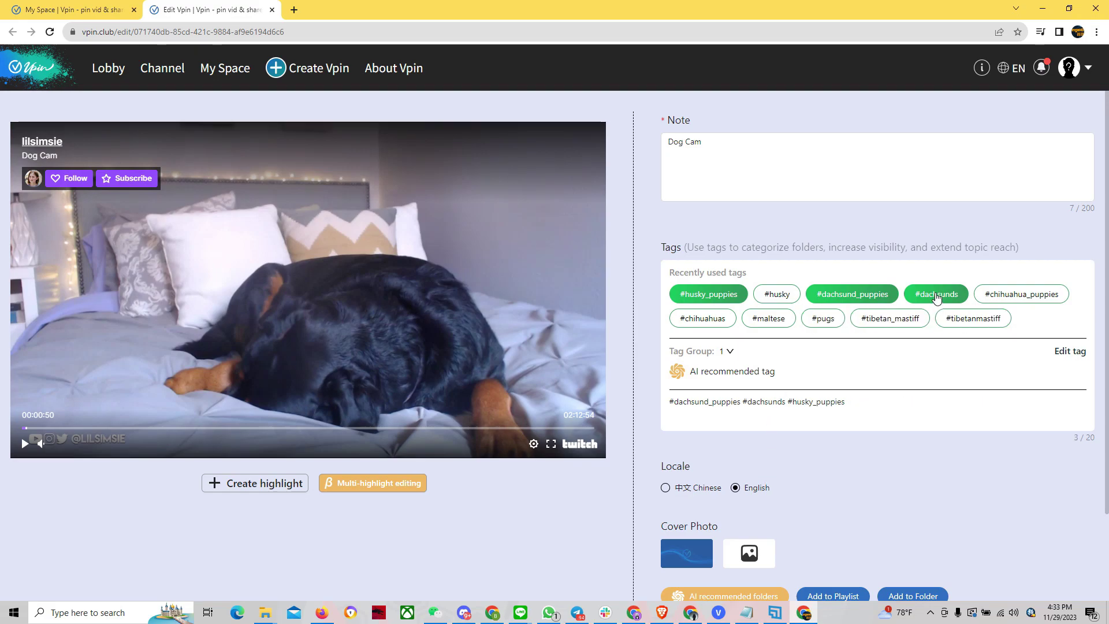
- Remove all the applied tags from the Dog Cam Vpin and save it
{"action": "left_click", "coordinate": [854, 294]}
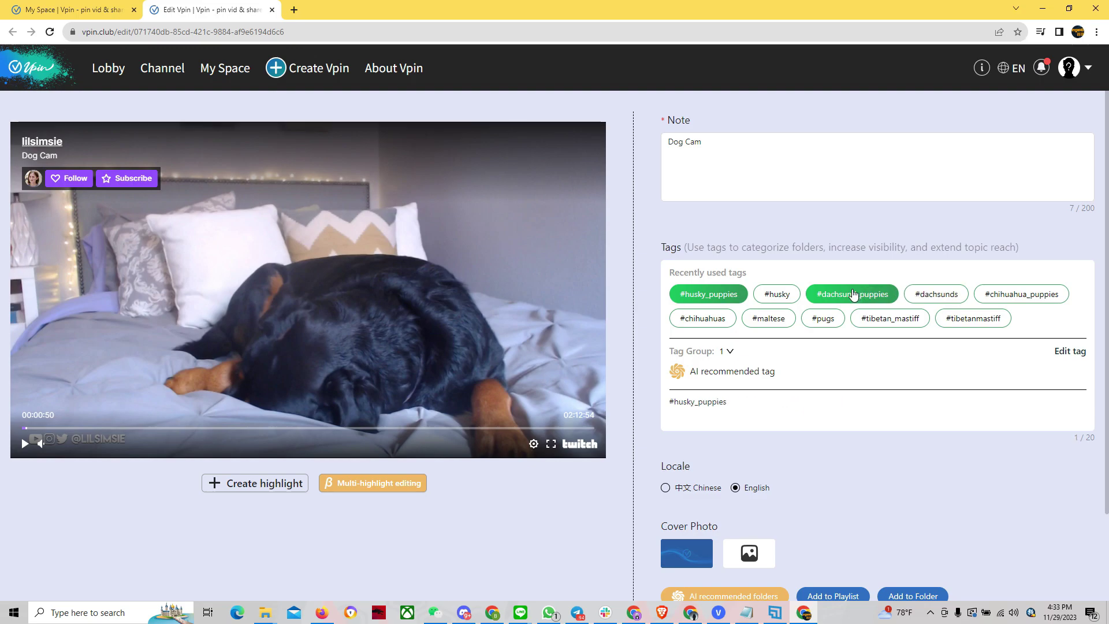
{"action": "left_click", "coordinate": [734, 298]}
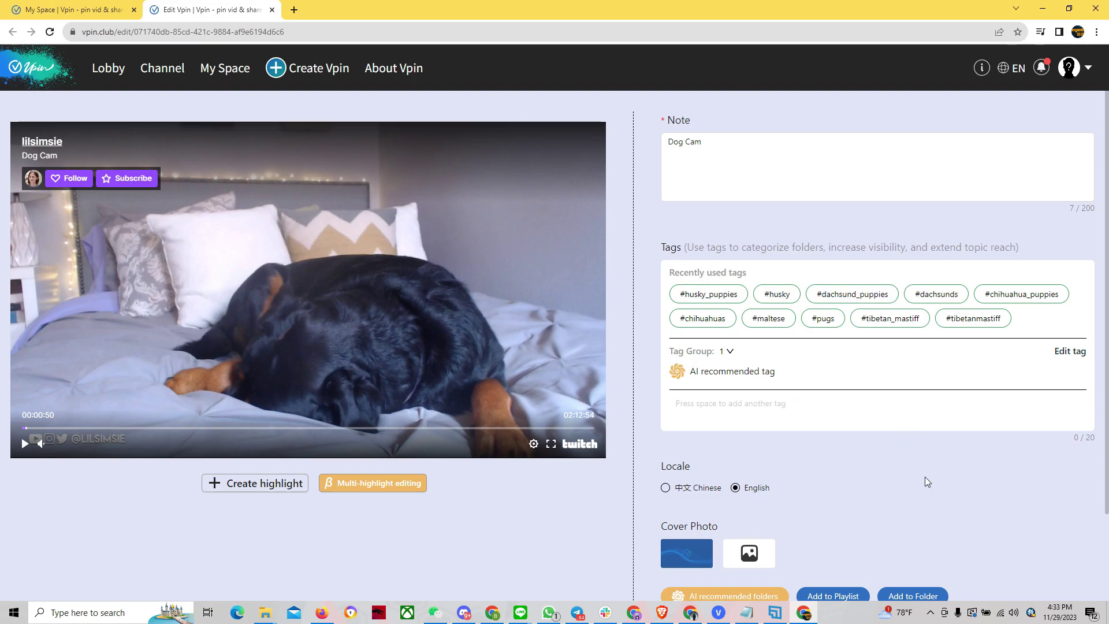
{"action": "scroll", "coordinate": [924, 476], "scroll_direction": "down", "scroll_amount": 2}
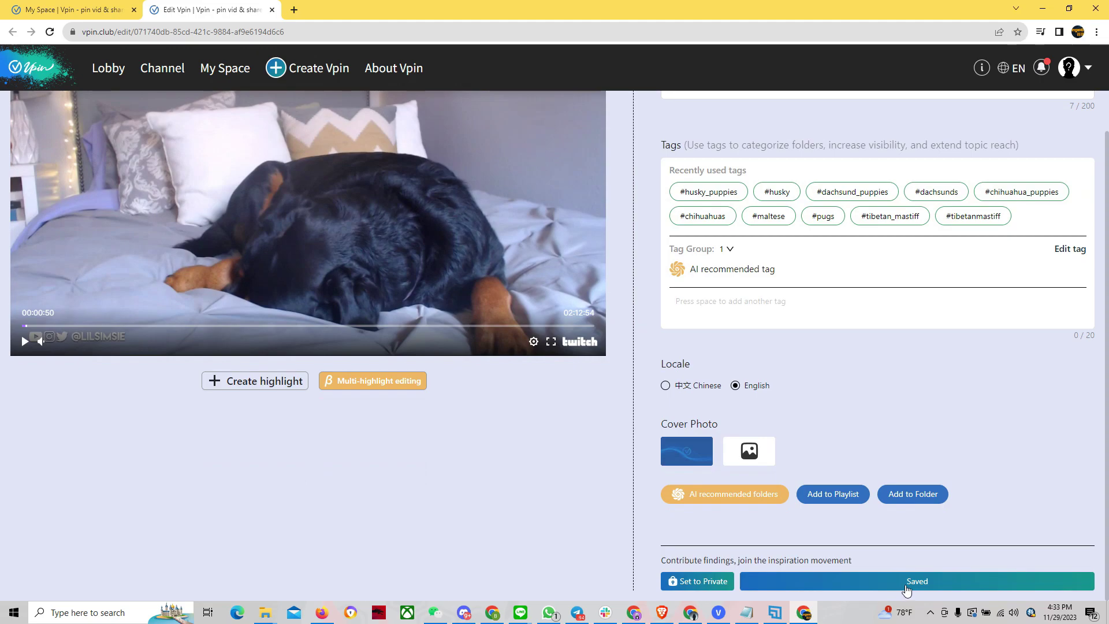
{"action": "left_click", "coordinate": [906, 582]}
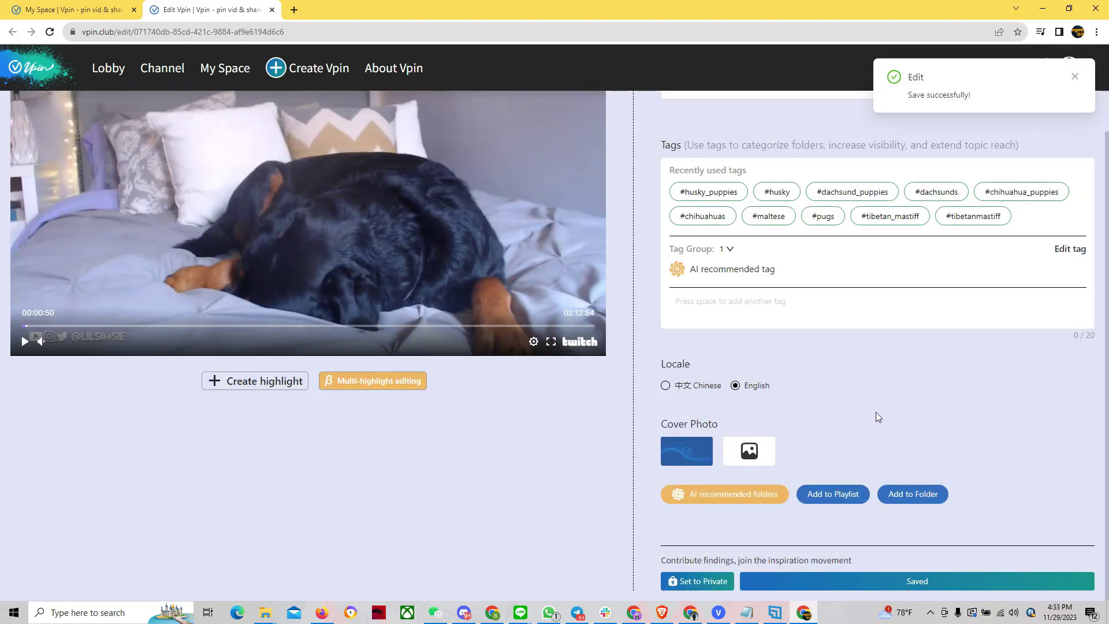
{"action": "scroll", "coordinate": [875, 412], "scroll_direction": "up", "scroll_amount": 2}
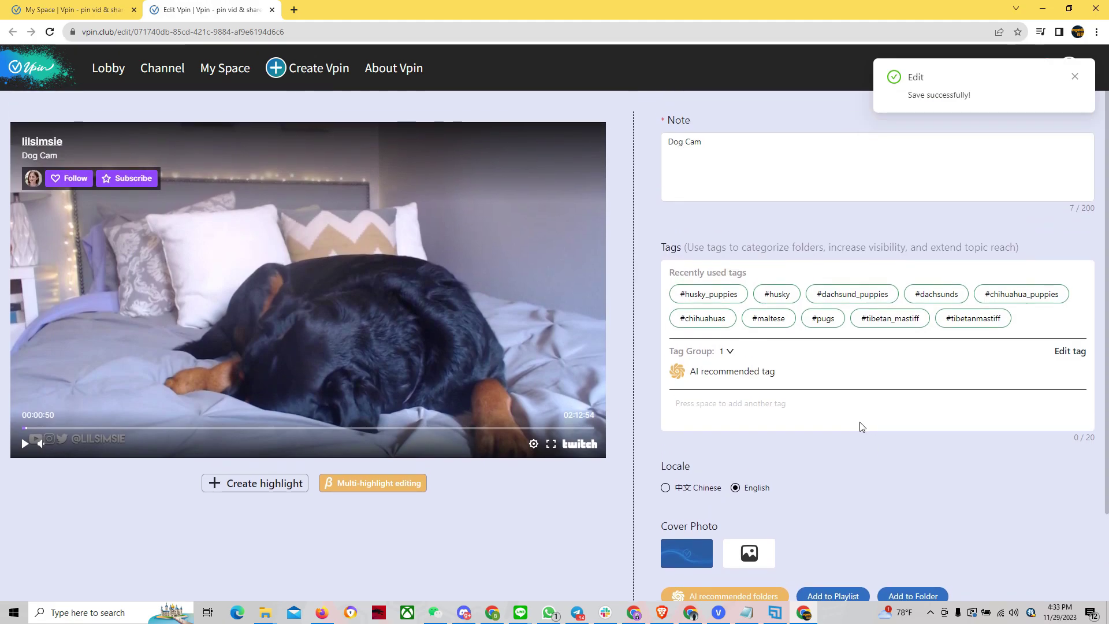
{"action": "scroll", "coordinate": [861, 428], "scroll_direction": "down", "scroll_amount": 2}
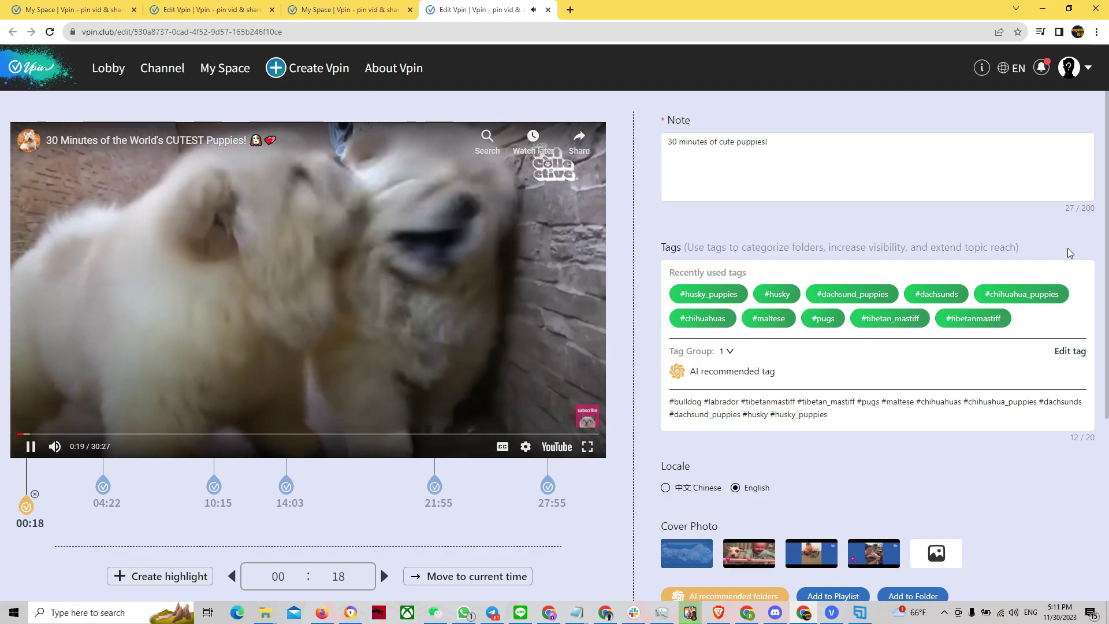
- Open tag management from the puppies Vpin and open the name of tag group 1 for editing
{"action": "left_click", "coordinate": [1067, 352]}
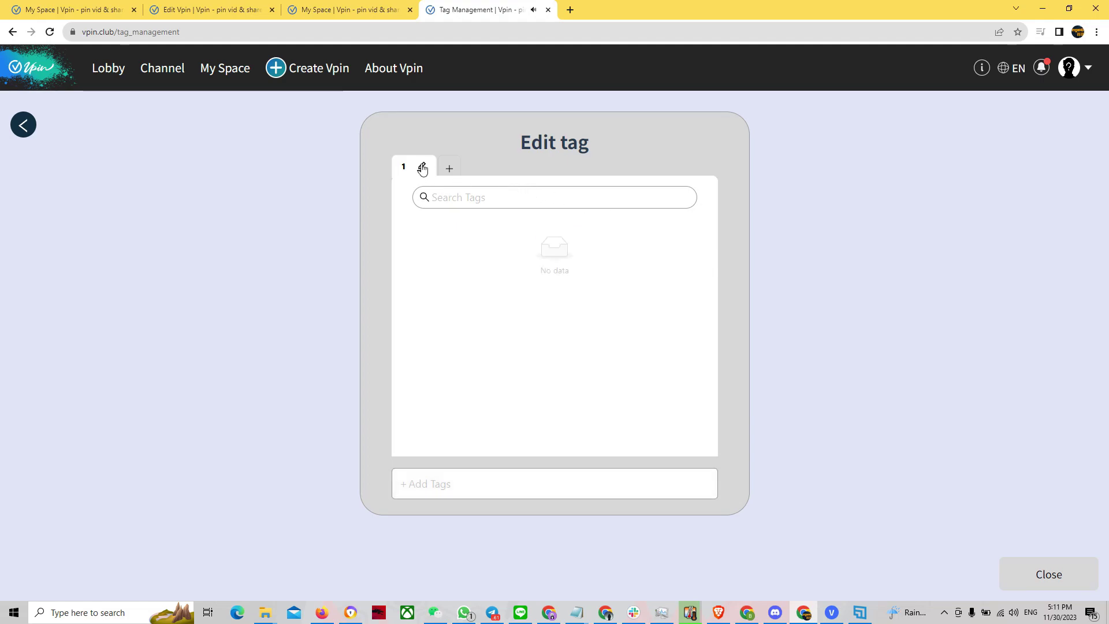
{"action": "left_click", "coordinate": [422, 167]}
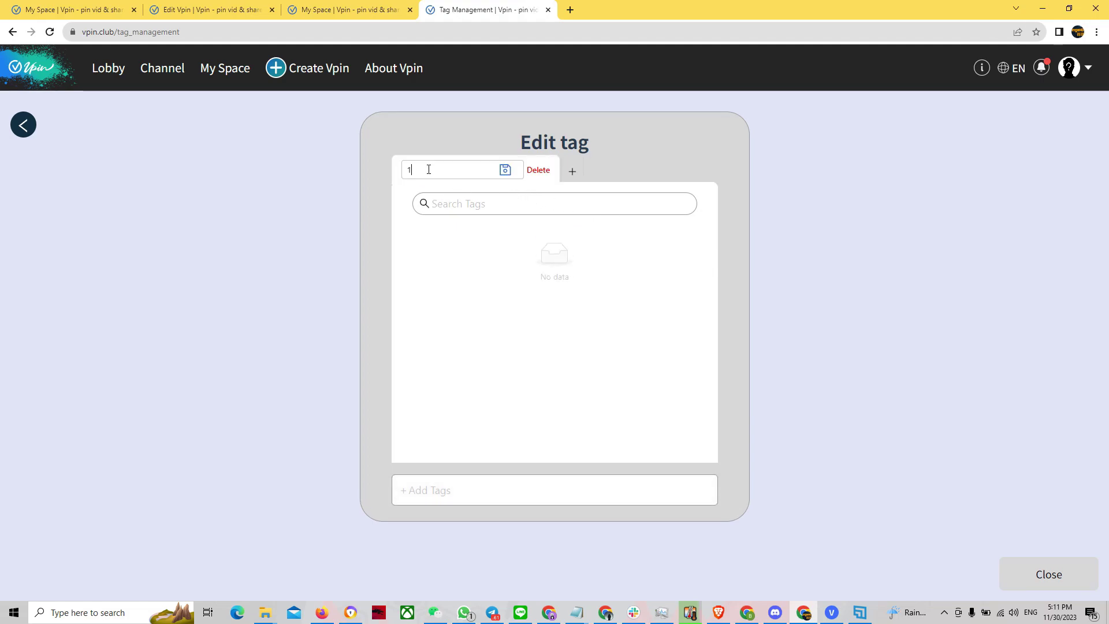
{"action": "type", "text": "tag"}
{"action": "key", "text": "Escape"}
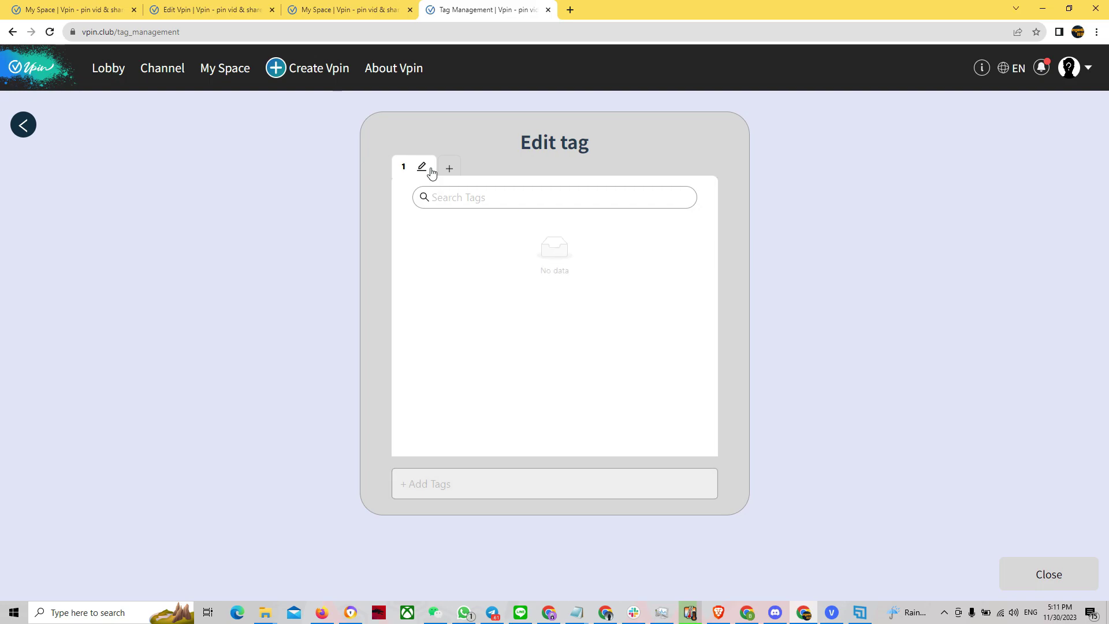
- Rename tag group 1 as 1bigdogs
{"action": "left_click", "coordinate": [422, 168]}
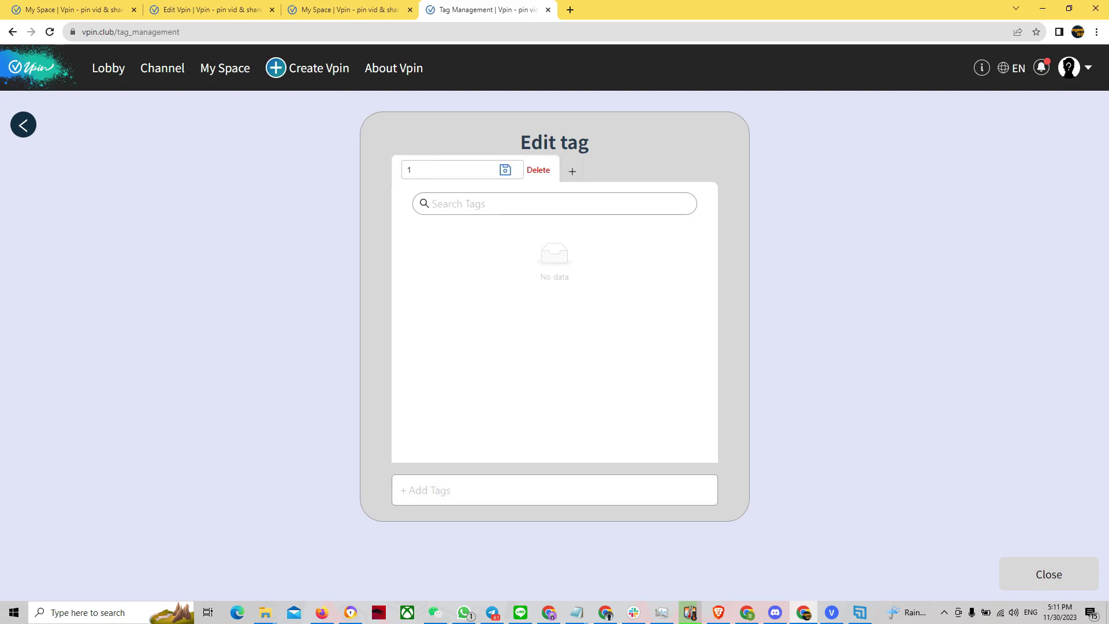
{"action": "key", "text": "Return"}
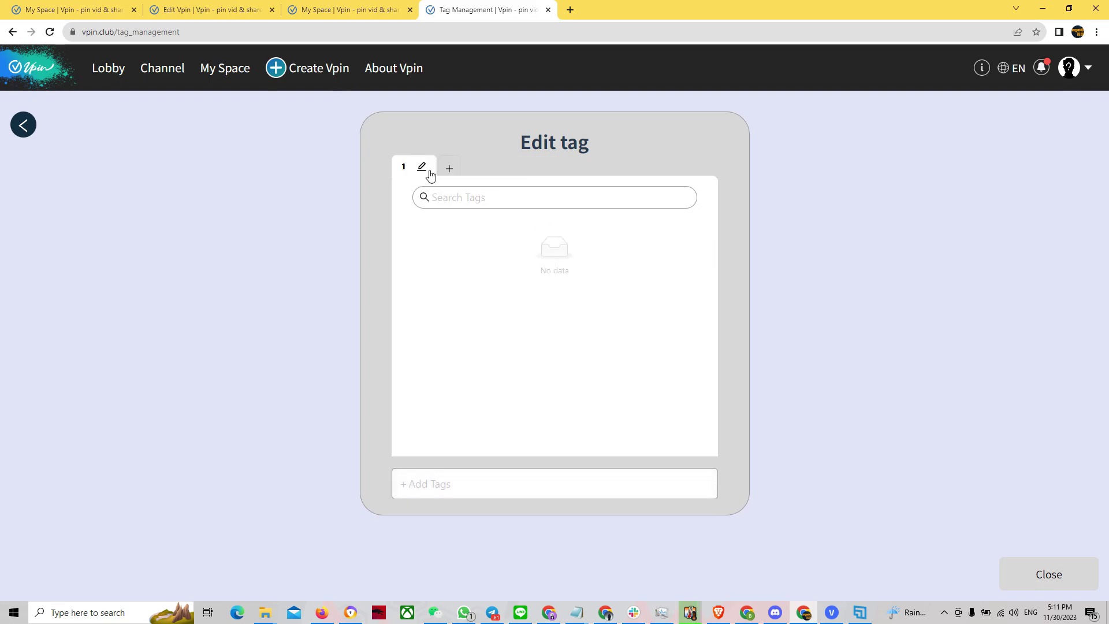
{"action": "left_click", "coordinate": [421, 168]}
{"action": "type", "text": "bigdogs"}
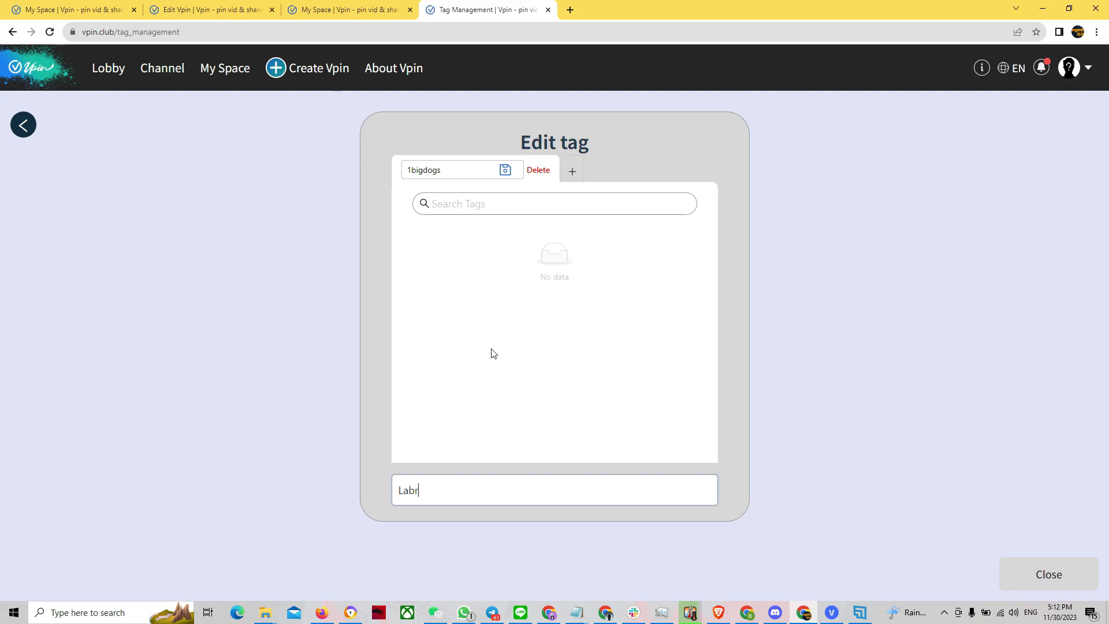
- Add the tags Labradors, Mastiffs, Huskies, Boxer, Pitbull and Pincher to the 1bigdogs group
{"action": "type", "text": "Labradors"}
{"action": "key", "text": "Return"}
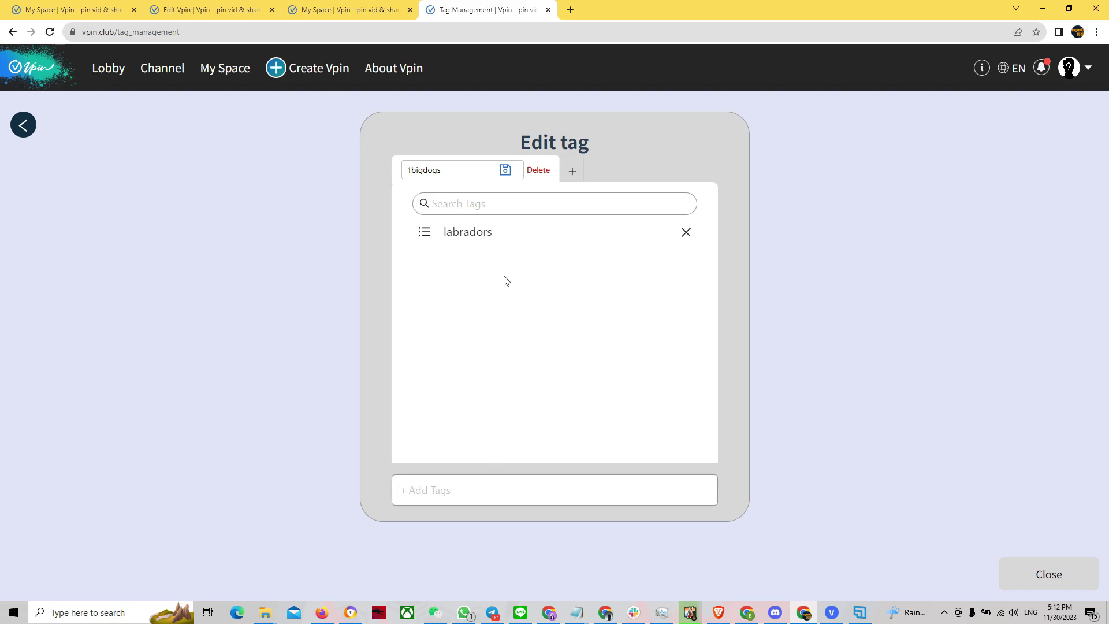
{"action": "type", "text": "Mastiffs"}
{"action": "key", "text": "Return"}
{"action": "type", "text": "Huskies"}
{"action": "key", "text": "Return"}
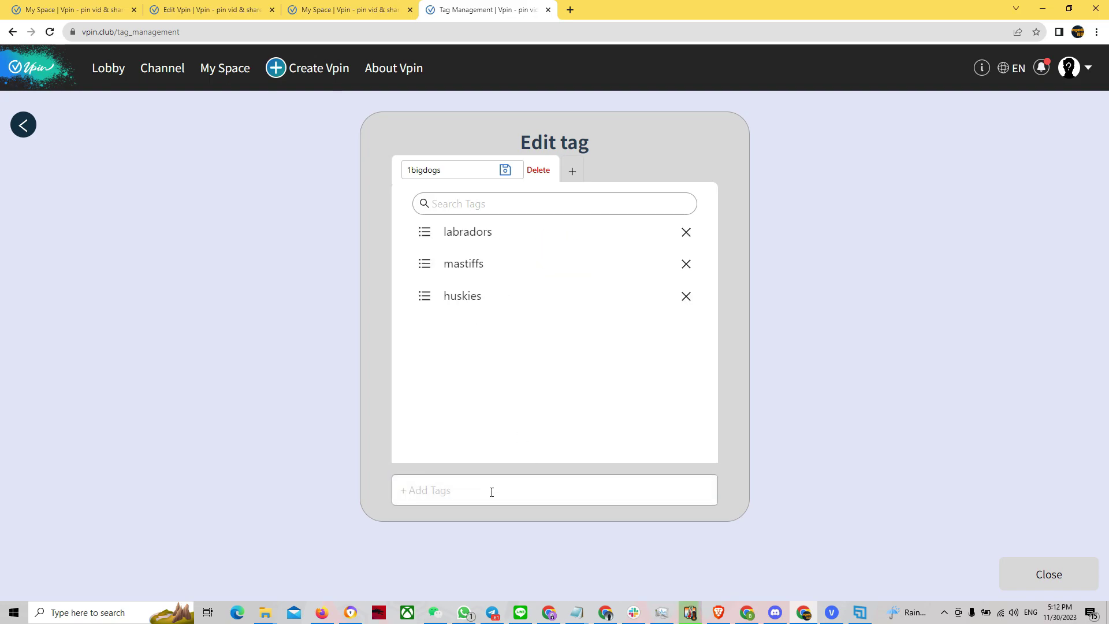
{"action": "type", "text": "Boxer"}
{"action": "key", "text": "Return"}
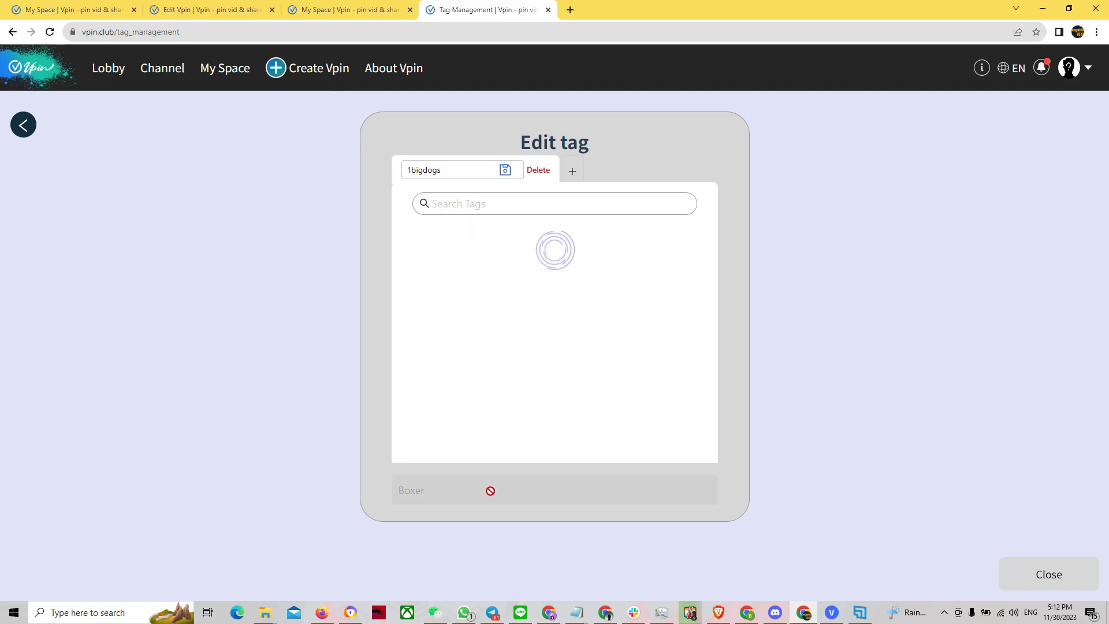
{"action": "type", "text": "Pitbull"}
{"action": "key", "text": "Return"}
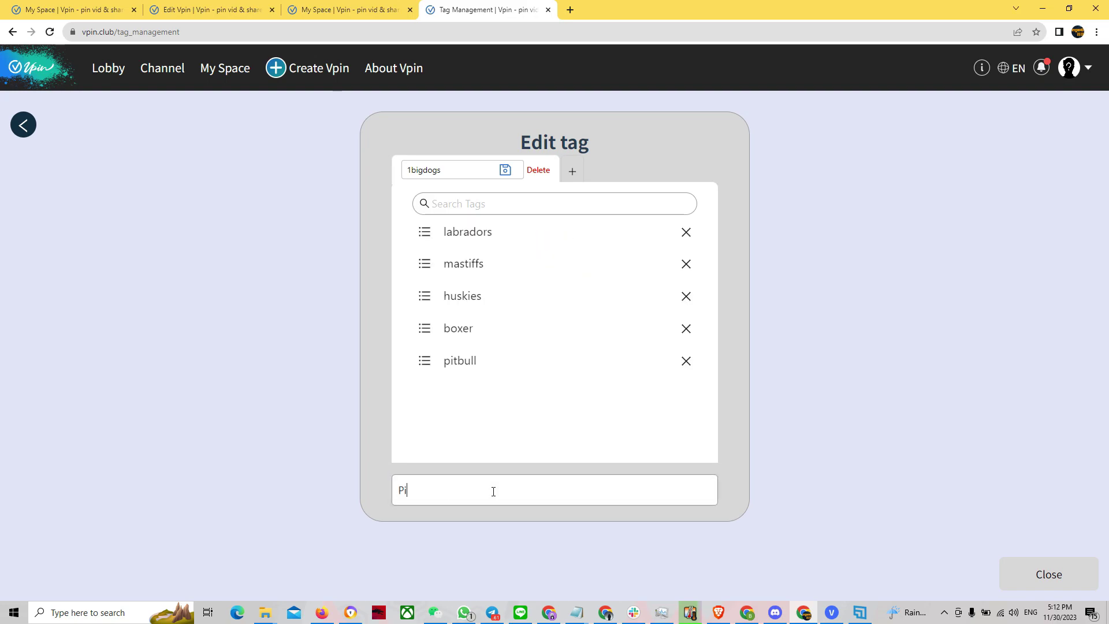
{"action": "type", "text": "Pincher"}
{"action": "key", "text": "Return"}
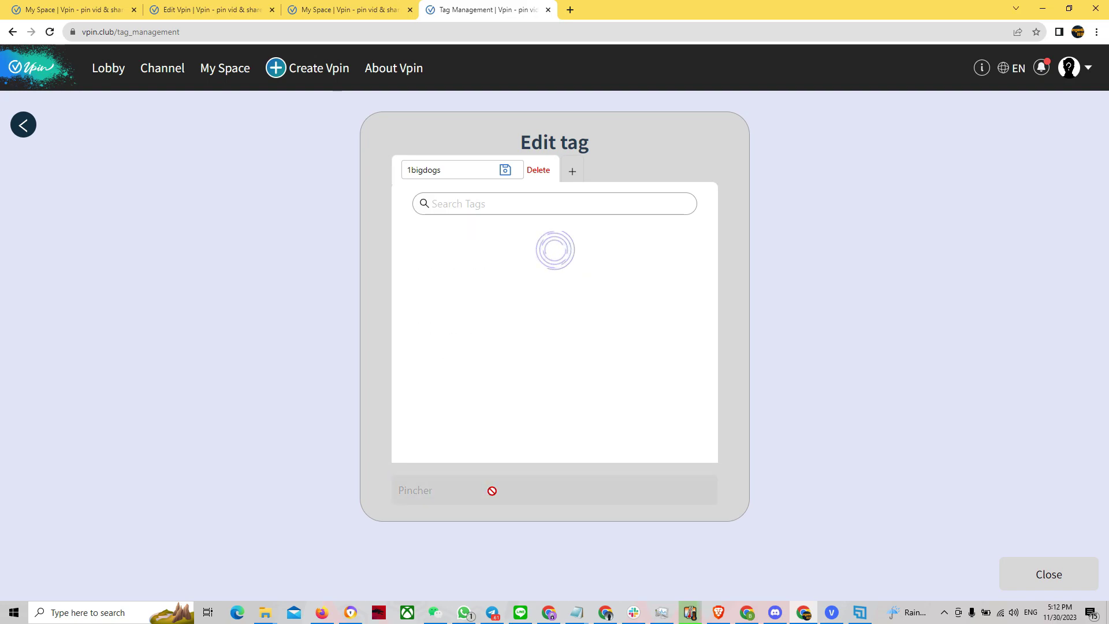
- Create tag group 2, enter SmallDogs as its new name, and add the tags Dachsunds, Chihuahuas, Pomeranians, Maltese and Spitz
{"action": "left_click", "coordinate": [573, 173]}
{"action": "type", "text": "2"}
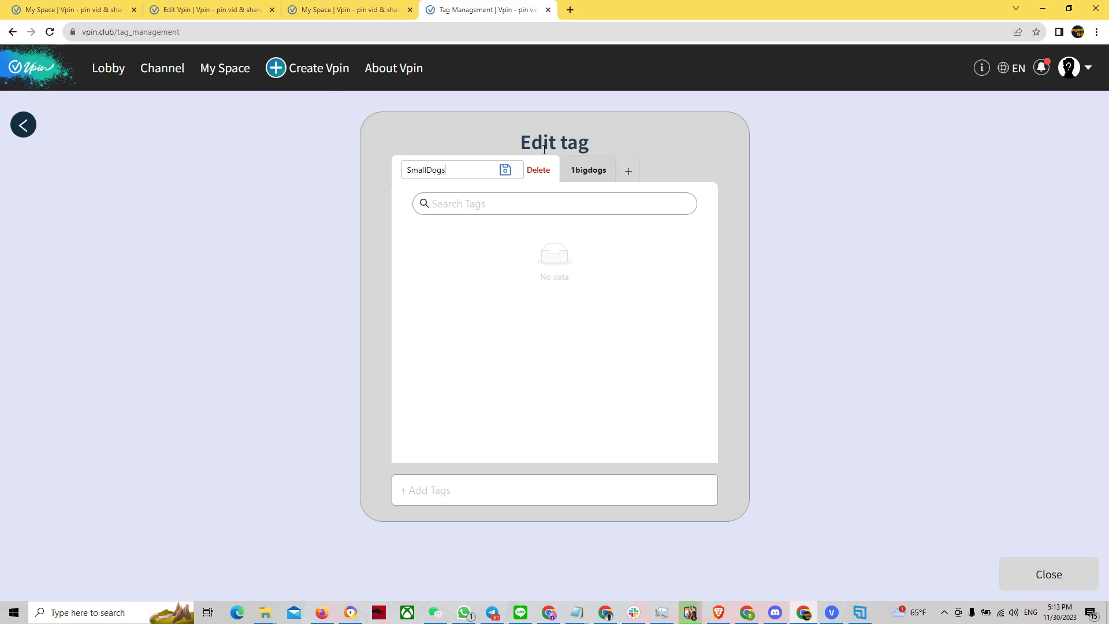
{"action": "type", "text": "Dachsunds"}
{"action": "key", "text": "Return"}
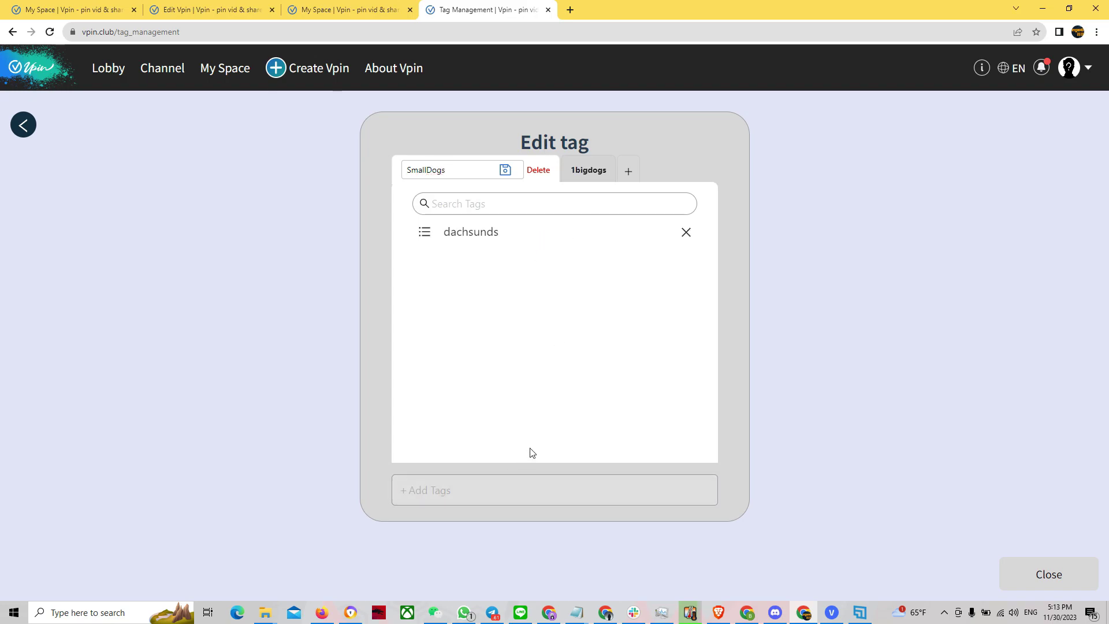
{"action": "type", "text": "Chihuahuas"}
{"action": "key", "text": "Return"}
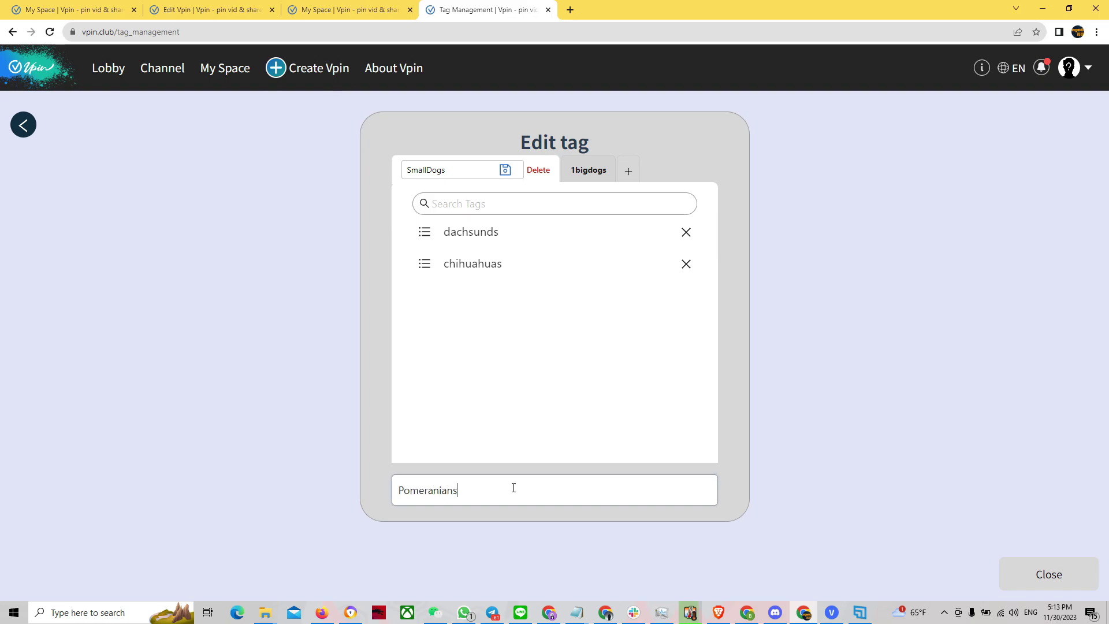
{"action": "key", "text": "Return"}
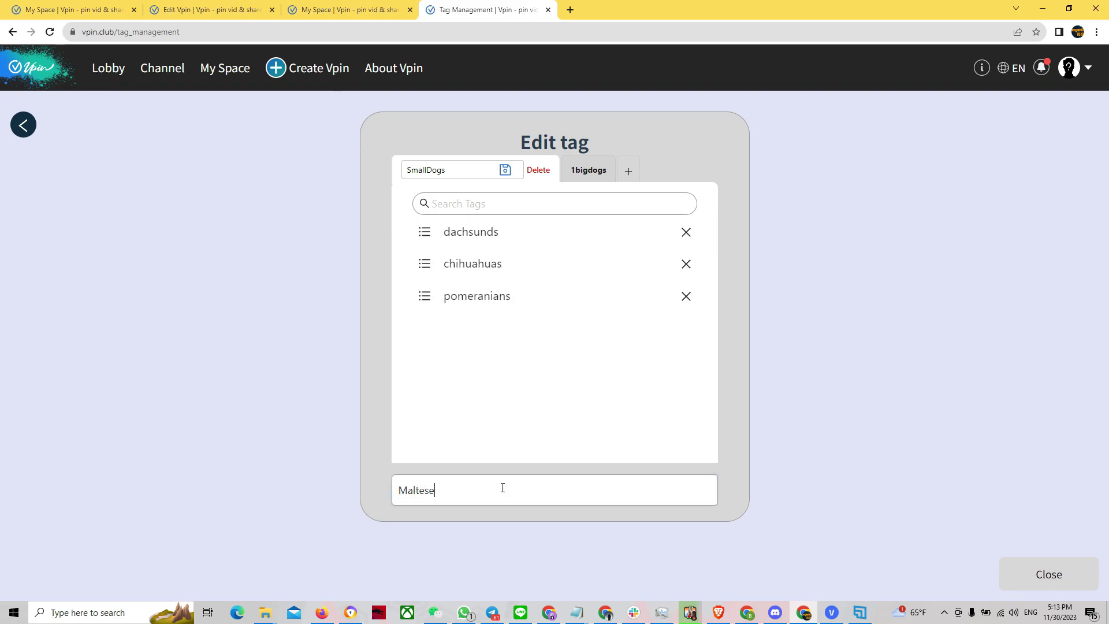
{"action": "type", "text": "Maltese"}
{"action": "key", "text": "Return"}
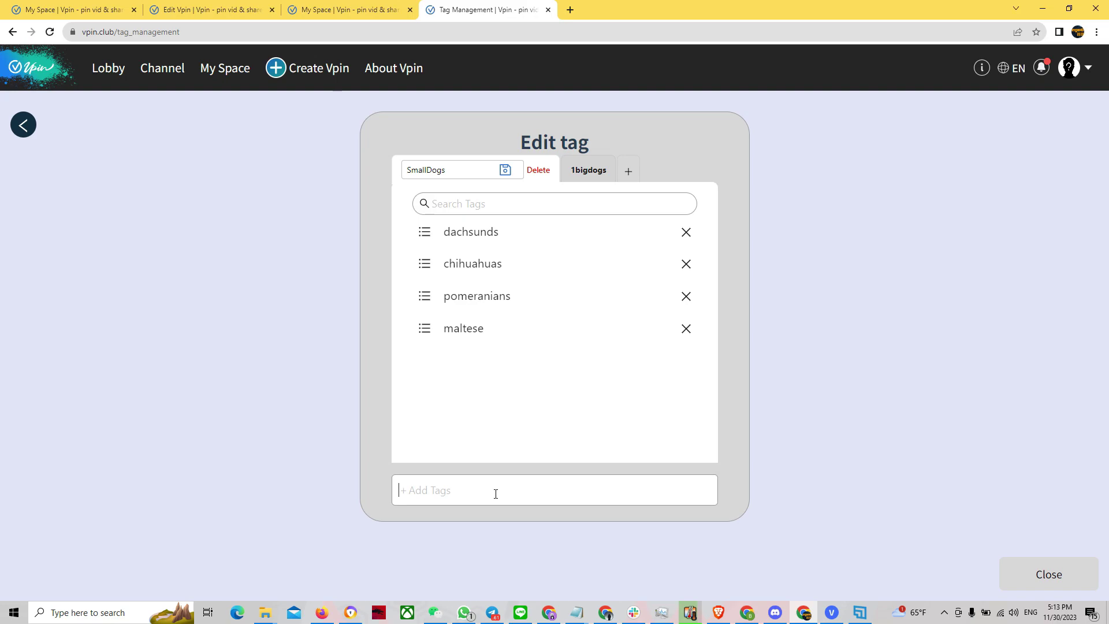
{"action": "key", "text": "Return"}
- Rename the 1bigdogs tag group as bigdogs
{"action": "left_click", "coordinate": [588, 170]}
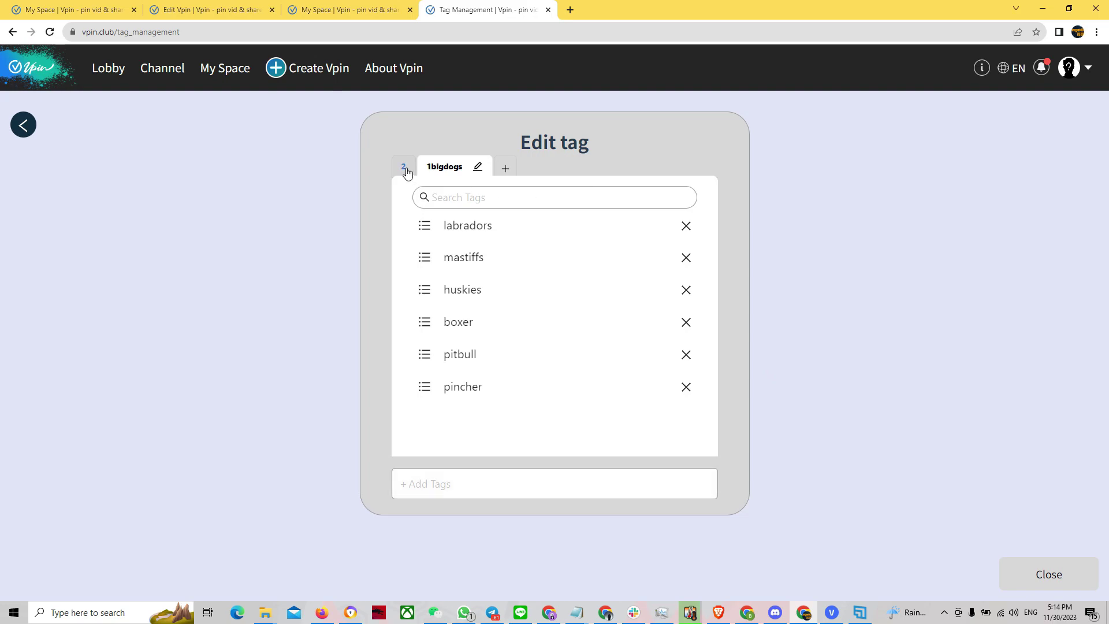
{"action": "left_click", "coordinate": [477, 166]}
{"action": "left_click", "coordinate": [479, 168]}
{"action": "left_click", "coordinate": [531, 170]}
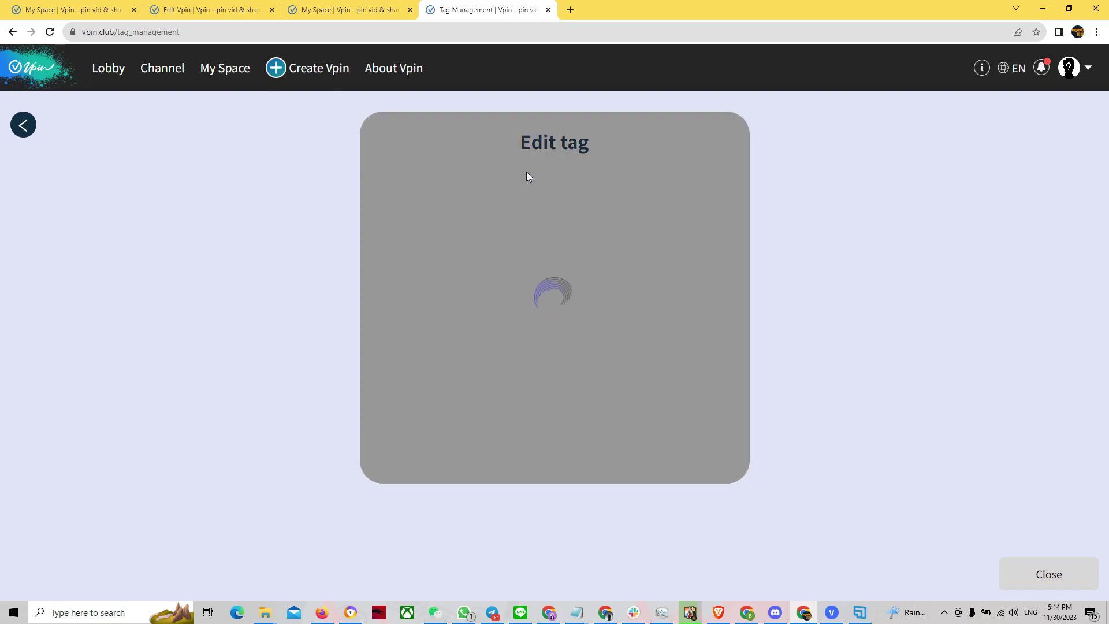
- Rename tag group 2 as Smalldogs and save the name
{"action": "left_click", "coordinate": [422, 168]}
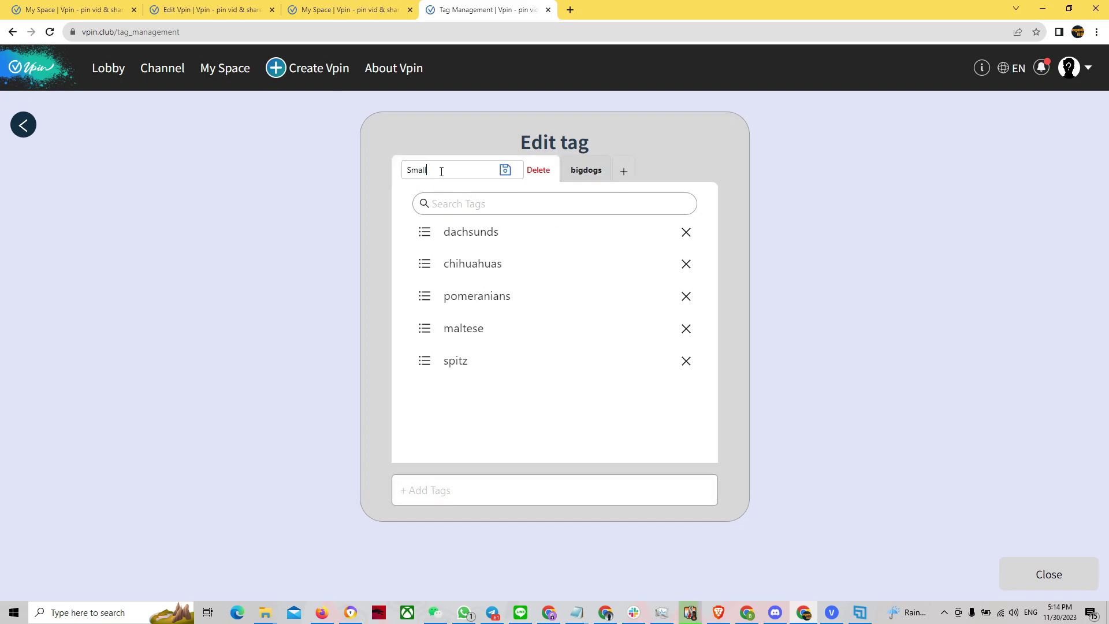
{"action": "type", "text": "Smalldogs"}
{"action": "left_click", "coordinate": [505, 170]}
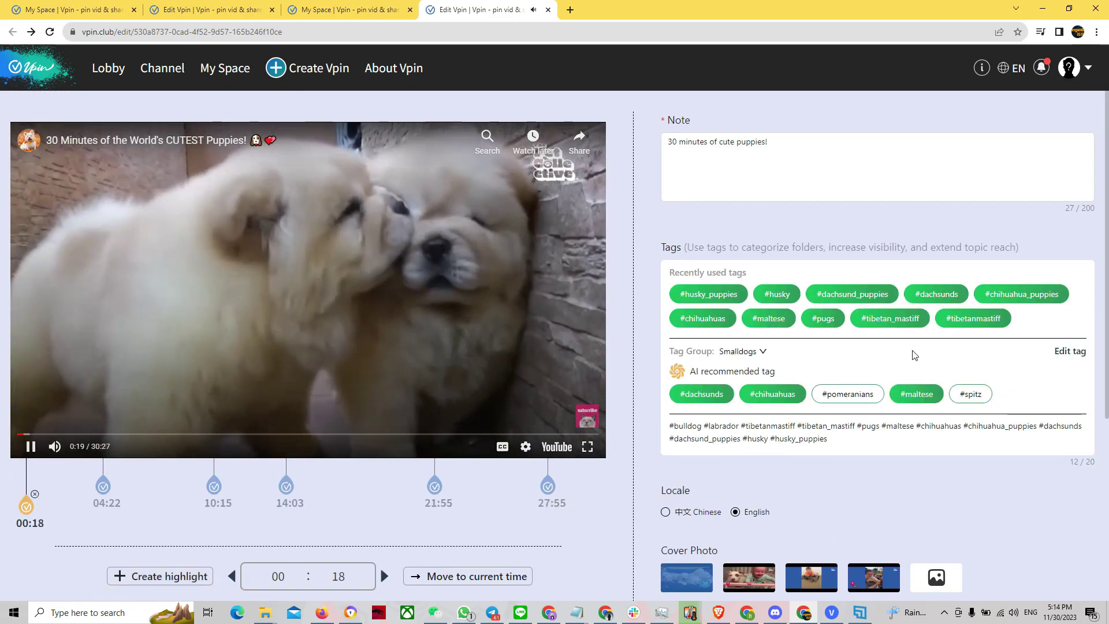
- In the cute puppies Vpin, switch the tag group to bigdogs to view its tags, and return to Smalldogs
{"action": "left_click", "coordinate": [763, 351]}
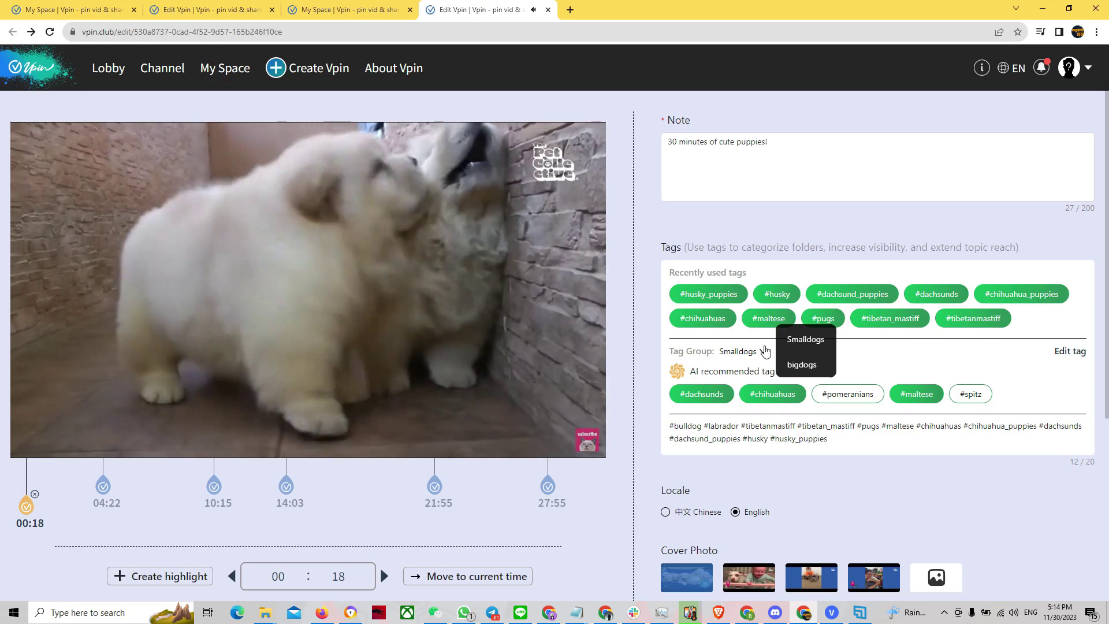
{"action": "left_click", "coordinate": [799, 366]}
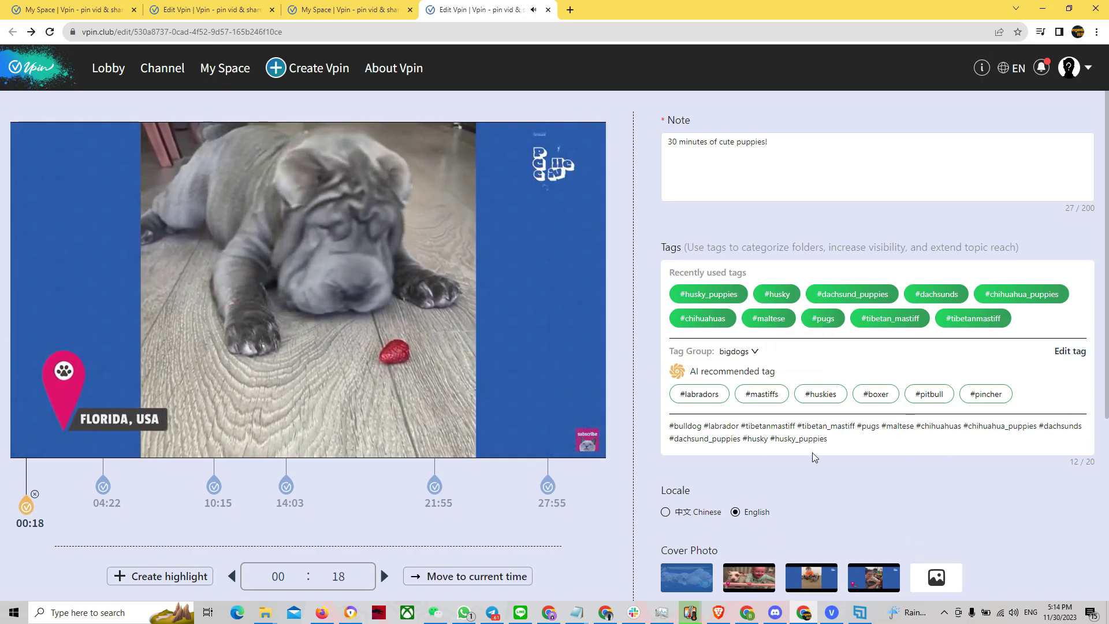
{"action": "left_click", "coordinate": [784, 345]}
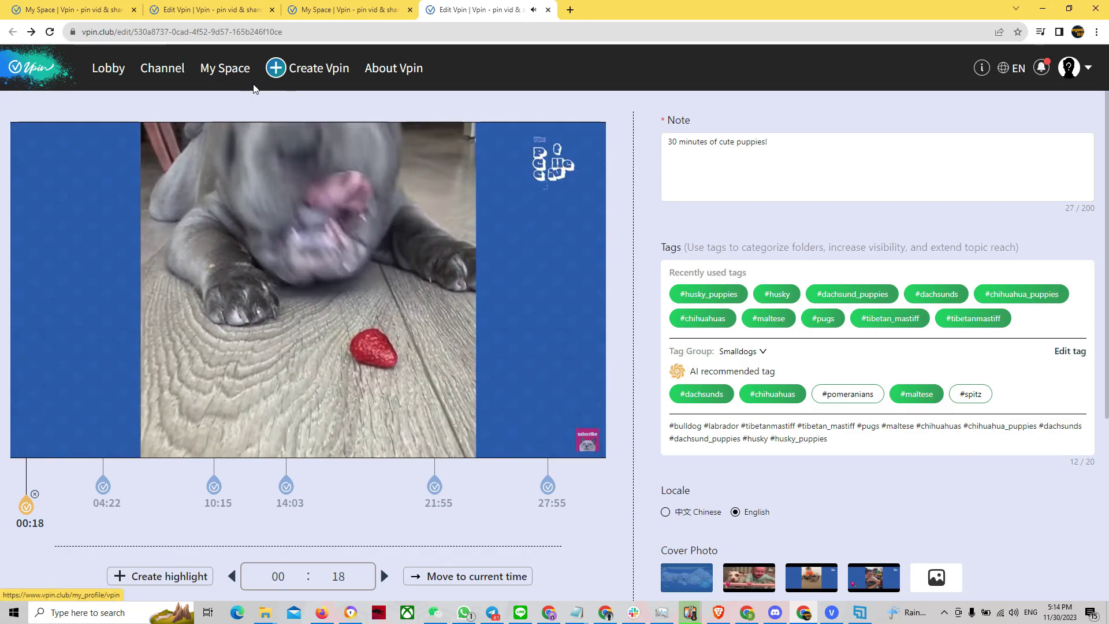
- Open the Facebook puppers Vpin from My Space for editing and switch its tag group to bigdogs
{"action": "left_click", "coordinate": [239, 69]}
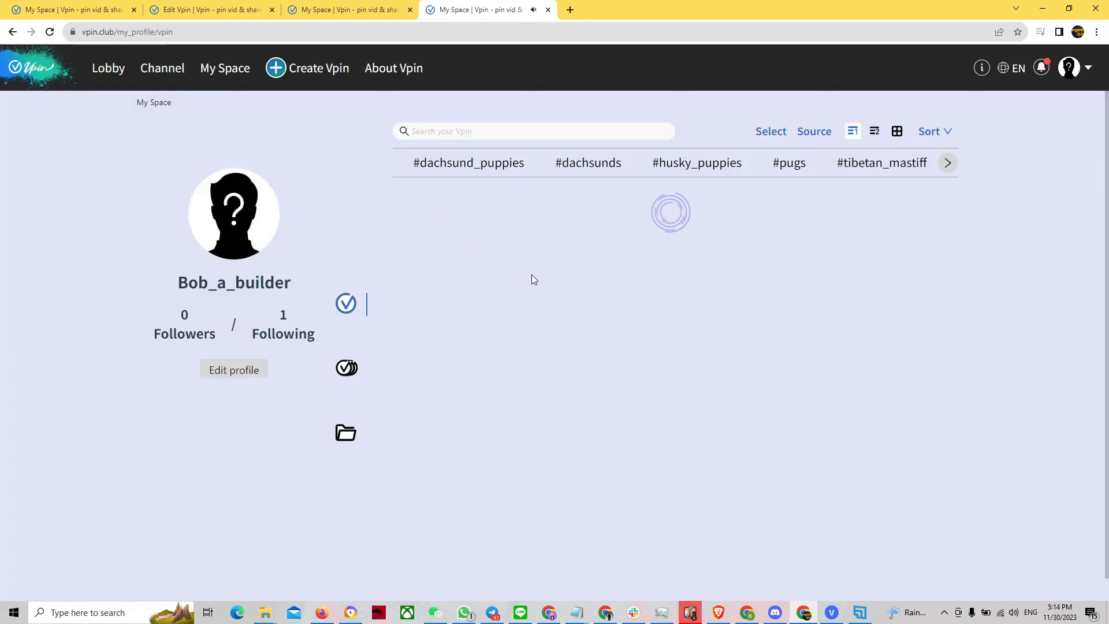
{"action": "scroll", "coordinate": [496, 246], "scroll_direction": "down", "scroll_amount": 3}
{"action": "scroll", "coordinate": [494, 247], "scroll_direction": "down", "scroll_amount": 10}
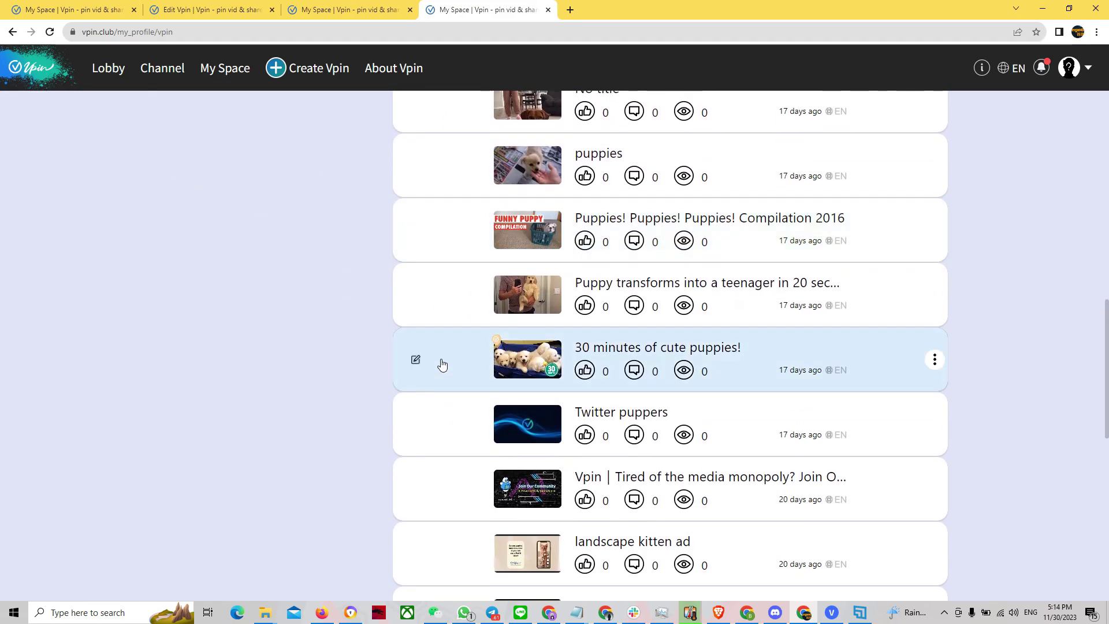
{"action": "scroll", "coordinate": [443, 289], "scroll_direction": "up", "scroll_amount": 4}
{"action": "left_click", "coordinate": [416, 266]}
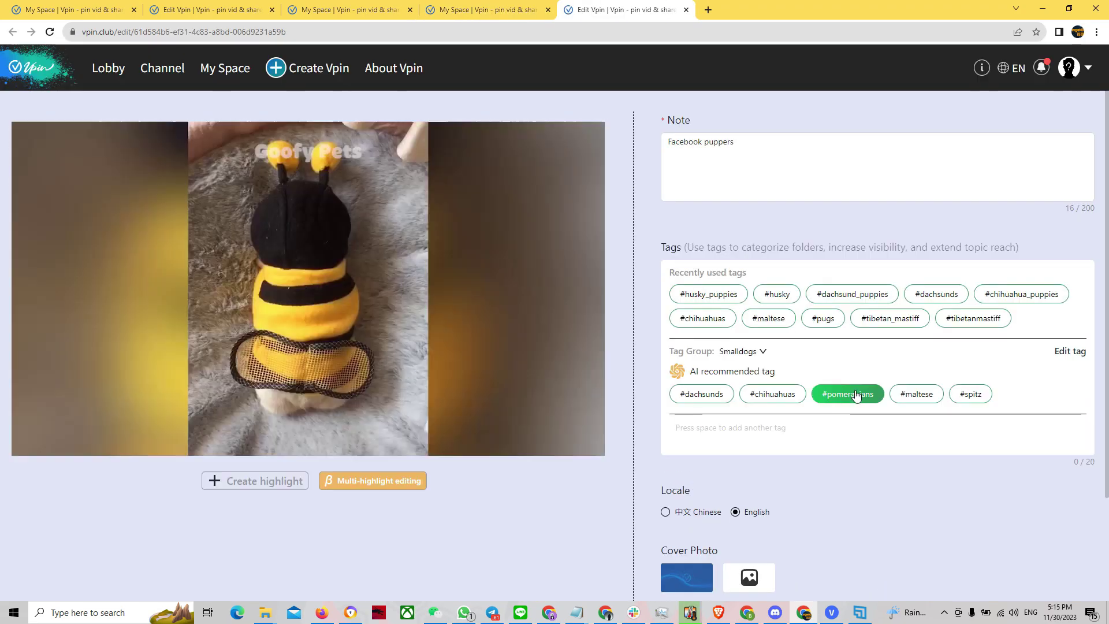
{"action": "left_click", "coordinate": [764, 352]}
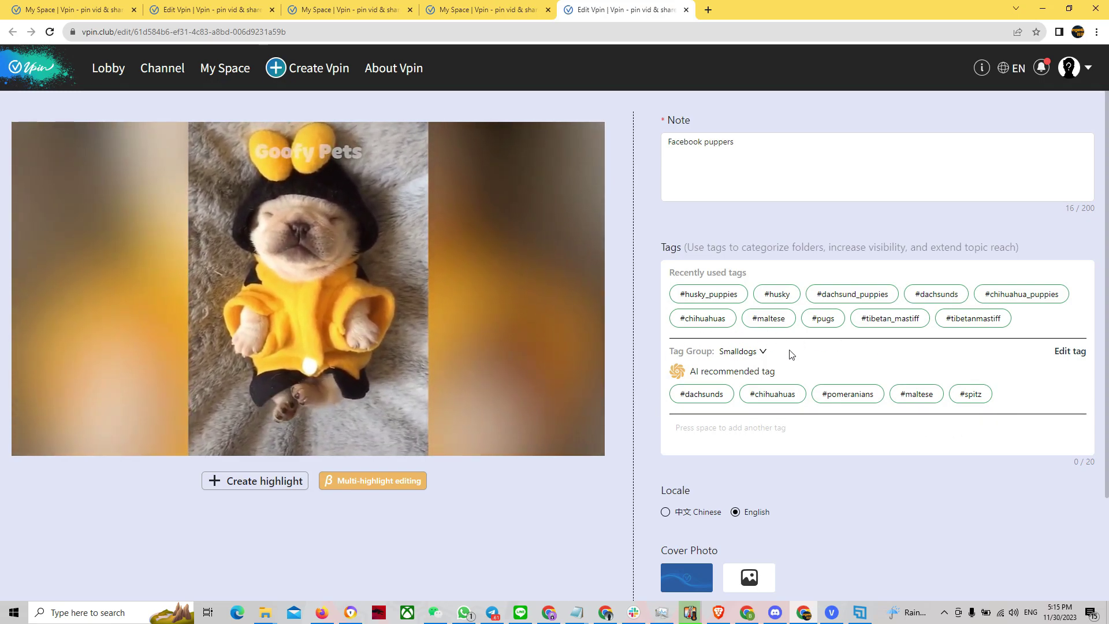
{"action": "left_click", "coordinate": [798, 364]}
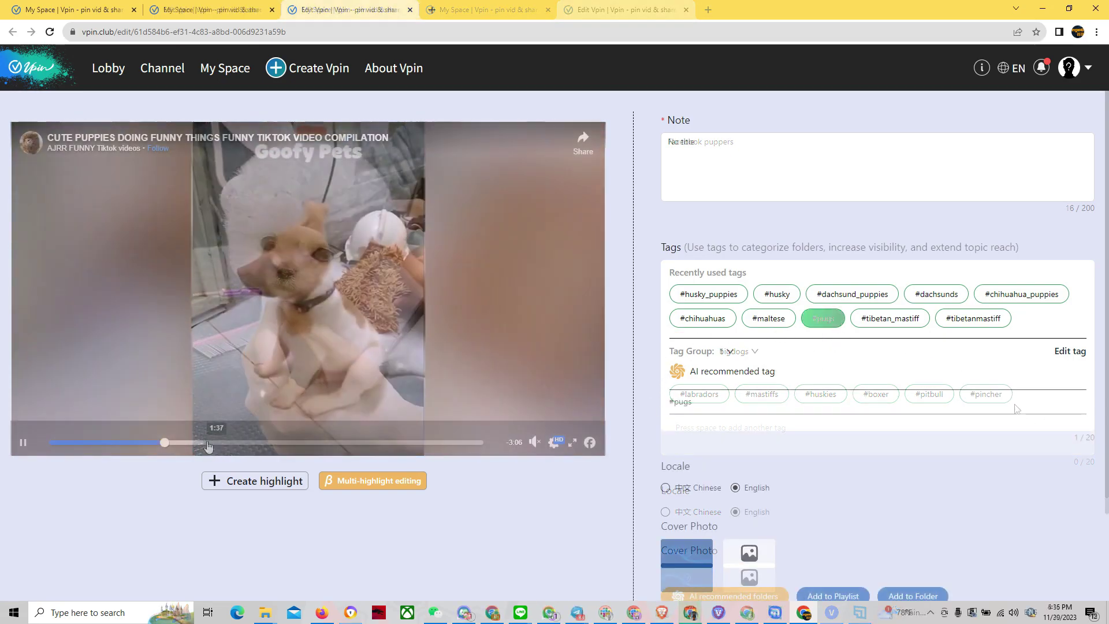
- Apply the recently used tags #pugs and #husky_puppies to the untitled puppy compilation Vpin
{"action": "left_click", "coordinate": [823, 319]}
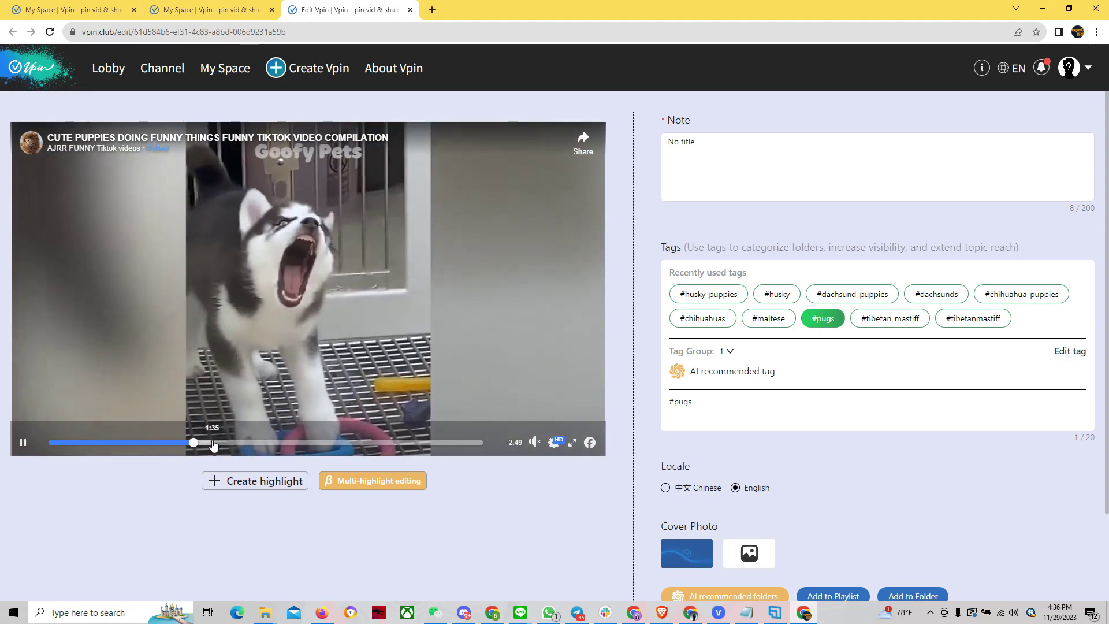
{"action": "left_click", "coordinate": [709, 294]}
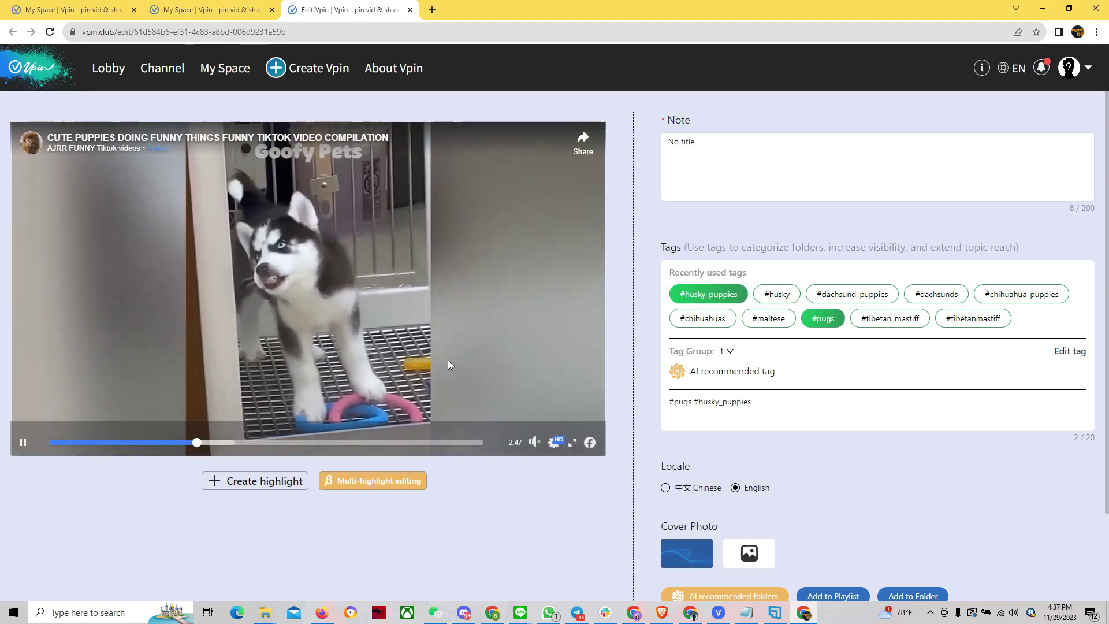